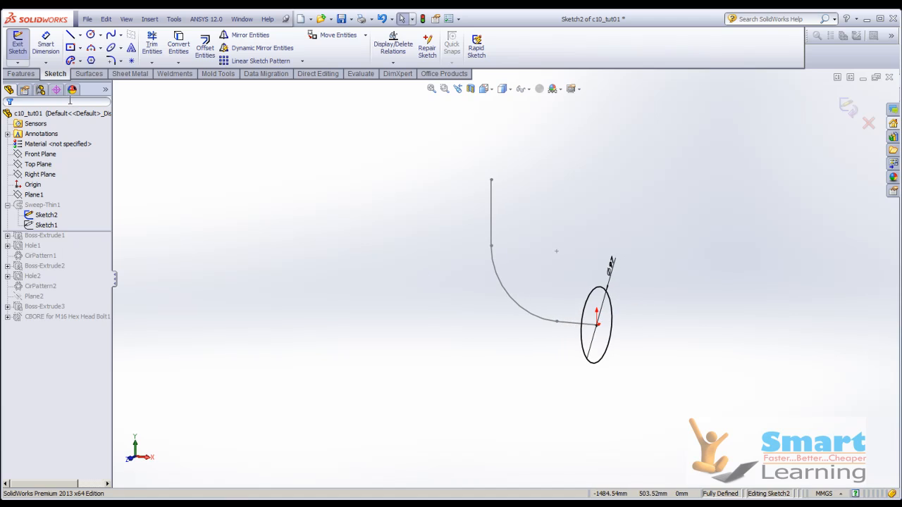
Exit Sketch2, open the sweep path Sketch1 to examine its dimensions, and leave it unchanged
{"action": "left_click", "coordinate": [18, 42]}
{"action": "left_click", "coordinate": [46, 225]}
{"action": "right_click", "coordinate": [45, 225]}
{"action": "left_click", "coordinate": [45, 196]}
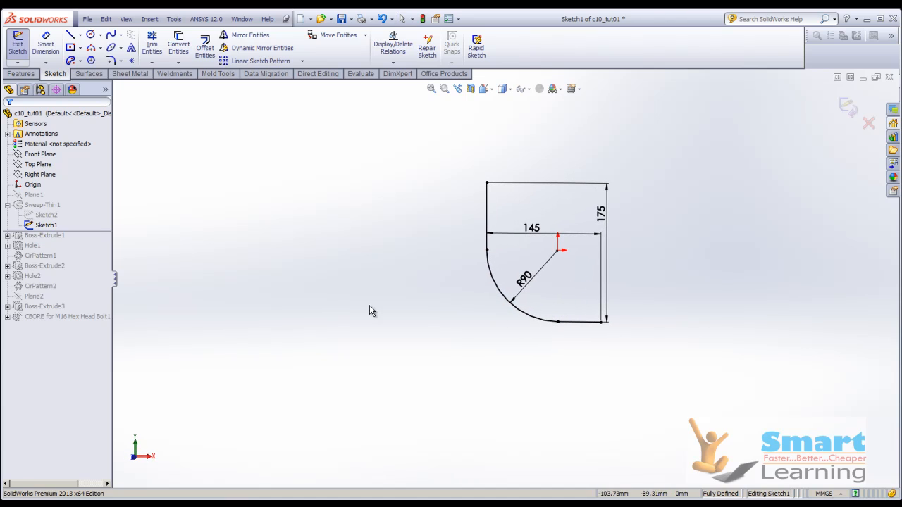
{"action": "left_click", "coordinate": [867, 122]}
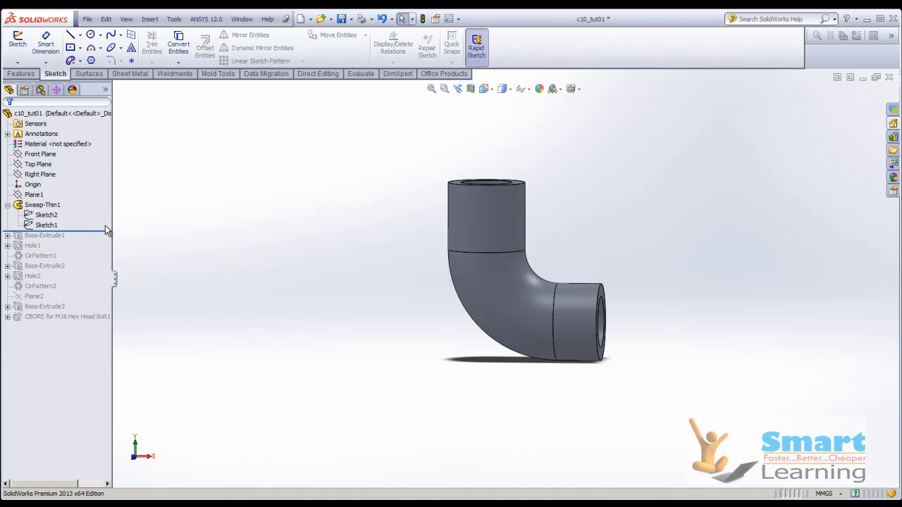
Review the Sweep-Thin1 definition, including its profile, path, orientation and tangency options, and close it
{"action": "right_click", "coordinate": [40, 211]}
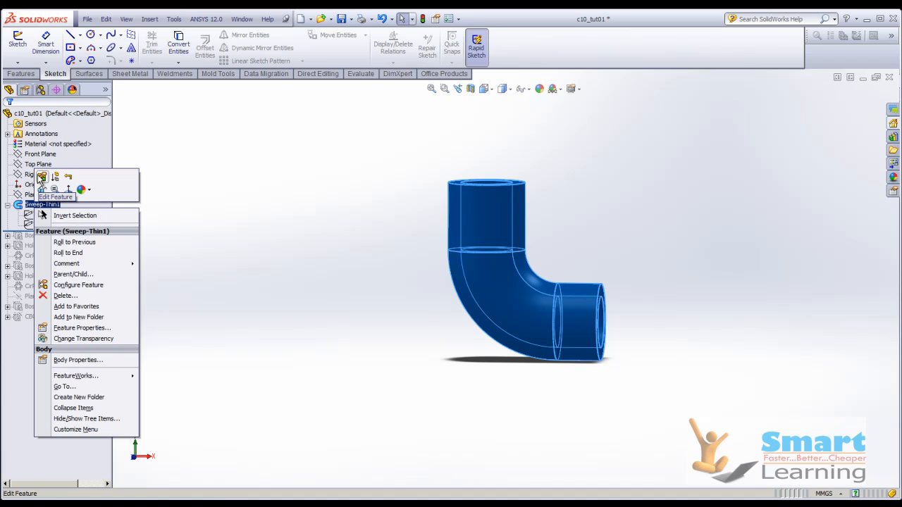
{"action": "left_click", "coordinate": [43, 177]}
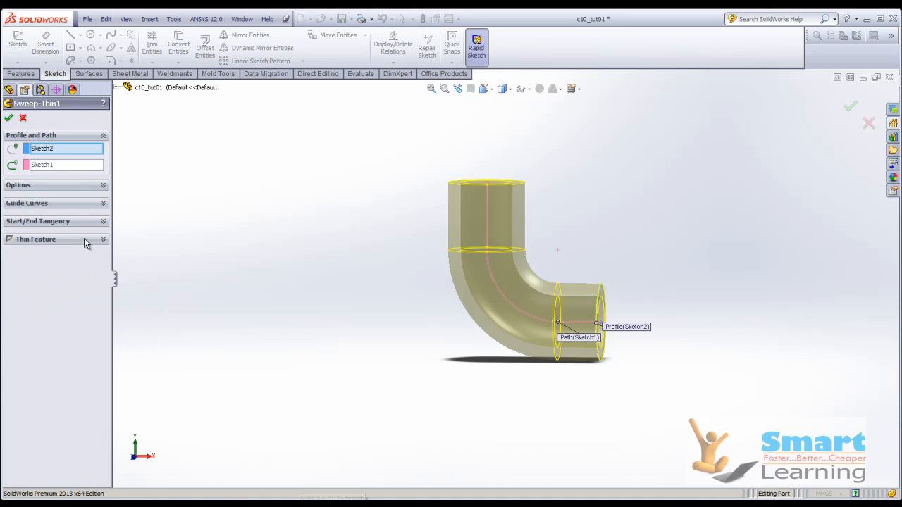
{"action": "left_click", "coordinate": [39, 167]}
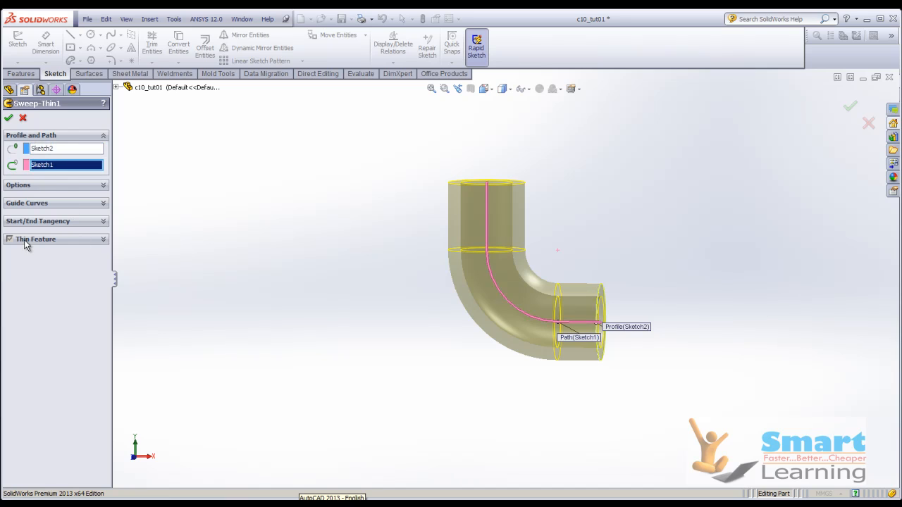
{"action": "left_click", "coordinate": [98, 222]}
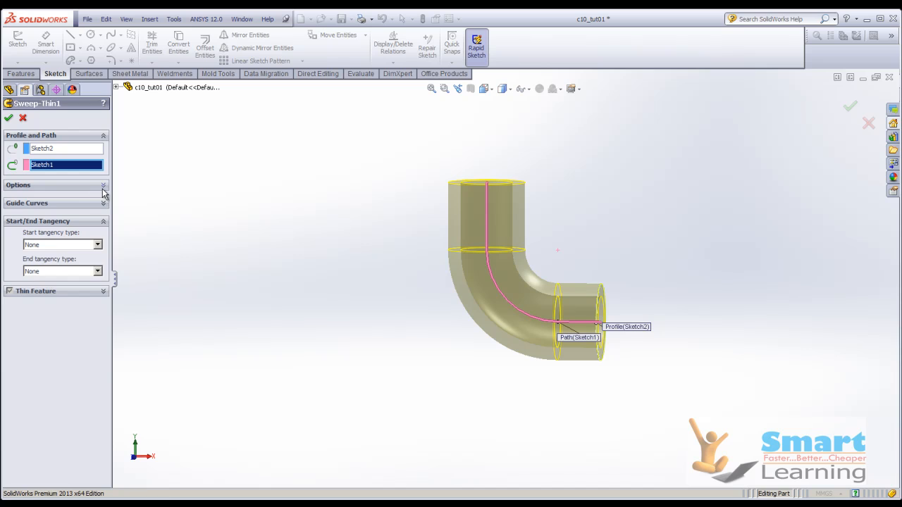
{"action": "left_click", "coordinate": [102, 187]}
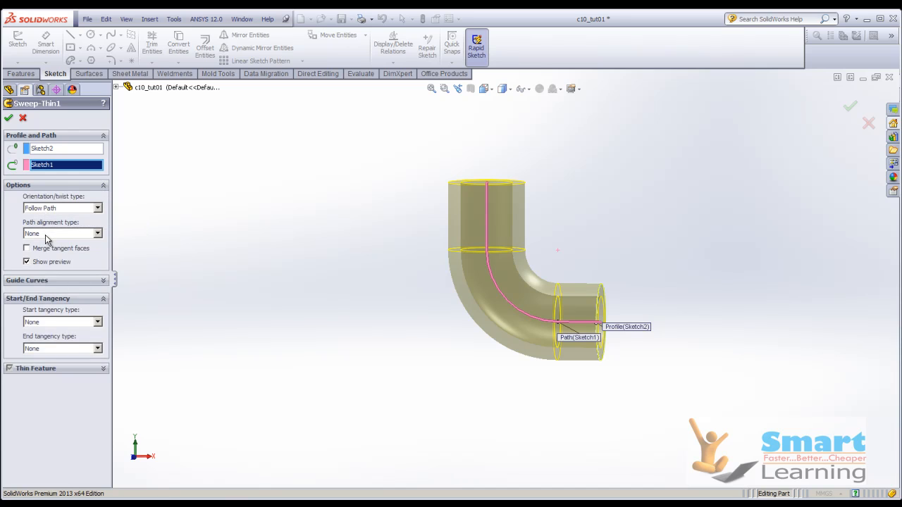
{"action": "middle_click_drag", "start_coordinate": [298, 291], "coordinate": [240, 299]}
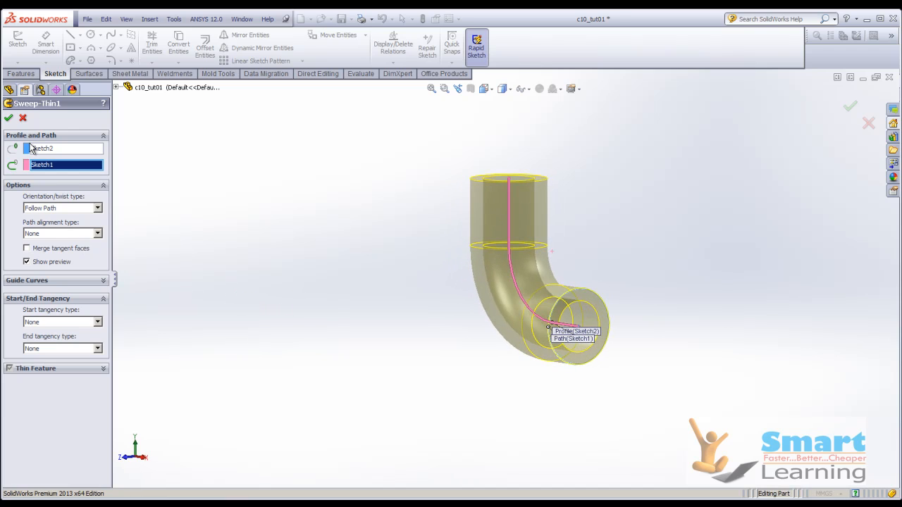
{"action": "left_click", "coordinate": [7, 119]}
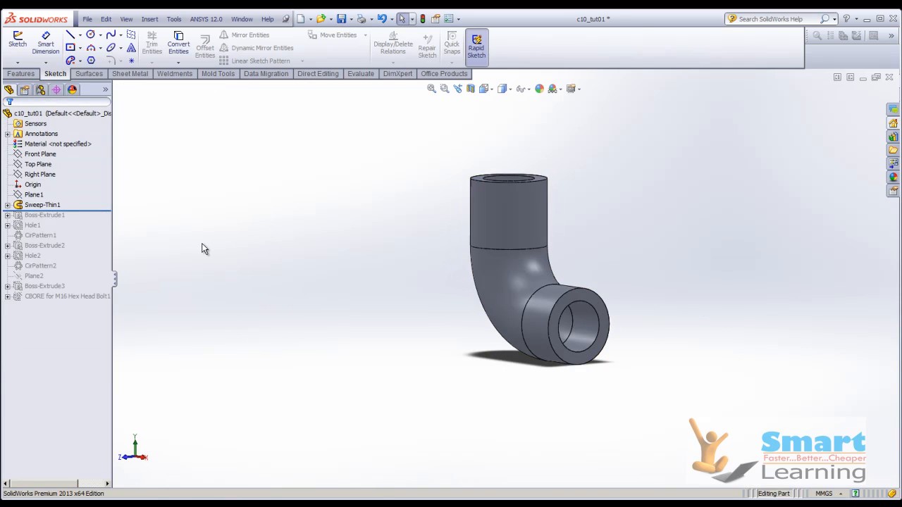
Roll the part forward through both flanges and their patterned bolt holes, up to CirPattern2
{"action": "left_click_drag", "start_coordinate": [88, 211], "coordinate": [84, 220]}
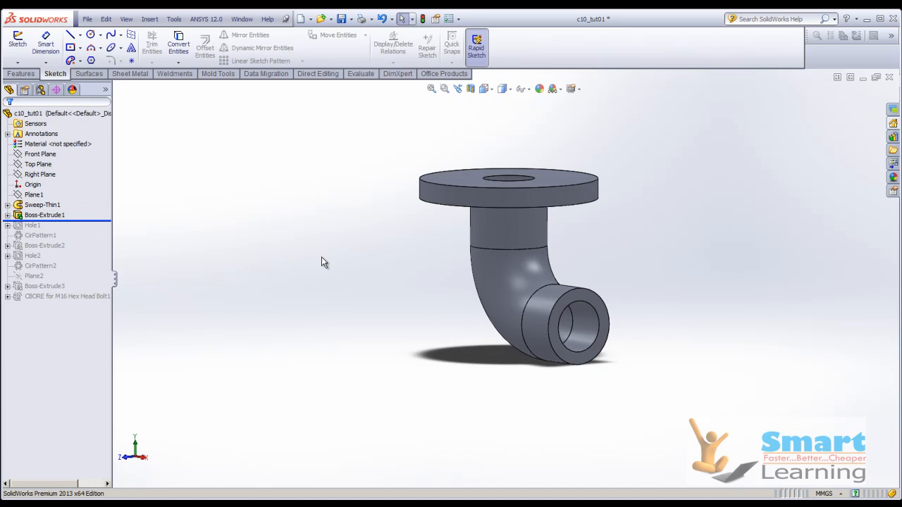
{"action": "middle_click_drag", "start_coordinate": [466, 192], "coordinate": [498, 215]}
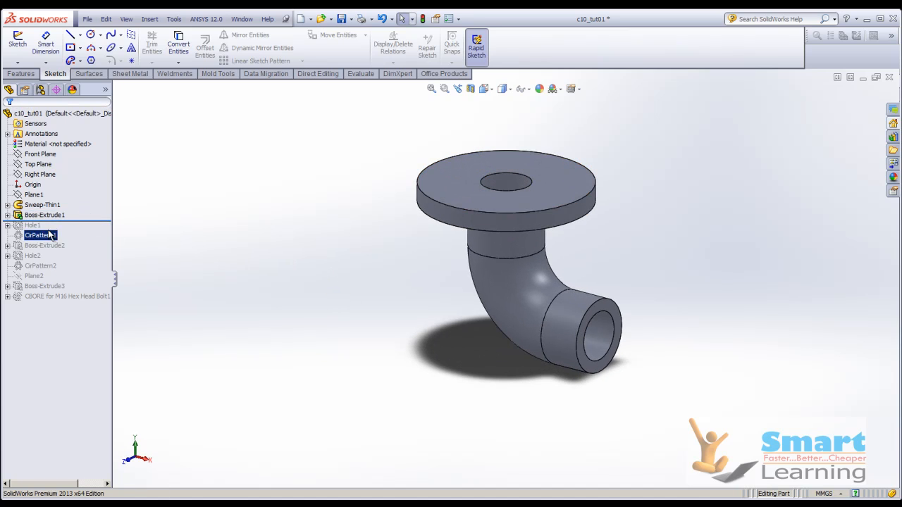
{"action": "left_click_drag", "start_coordinate": [58, 221], "coordinate": [96, 240]}
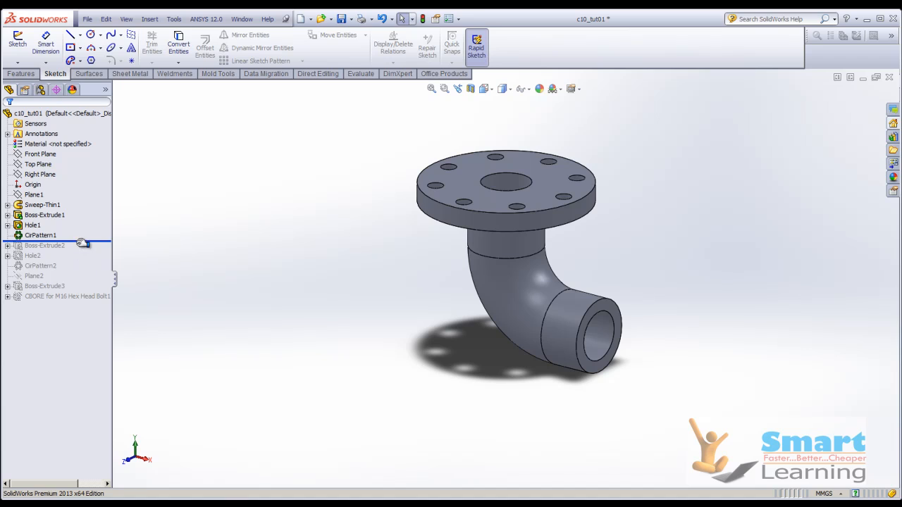
{"action": "left_click_drag", "start_coordinate": [75, 244], "coordinate": [64, 272]}
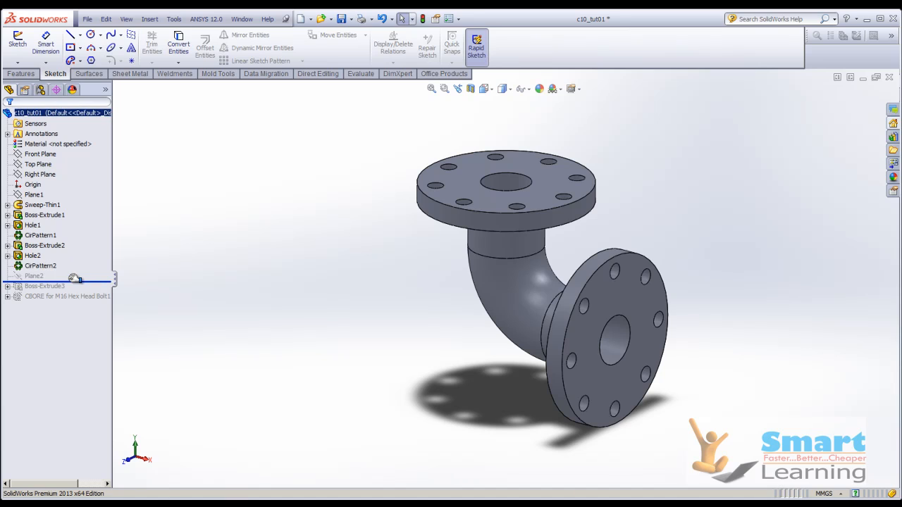
Roll the part forward past Plane2 and Boss-Extrude3 and inspect the cylindrical boss on the elbow
{"action": "left_click", "coordinate": [38, 278]}
{"action": "middle_click_drag", "start_coordinate": [227, 302], "coordinate": [277, 294]}
{"action": "left_click_drag", "start_coordinate": [69, 287], "coordinate": [67, 291]}
{"action": "left_click", "coordinate": [455, 321]}
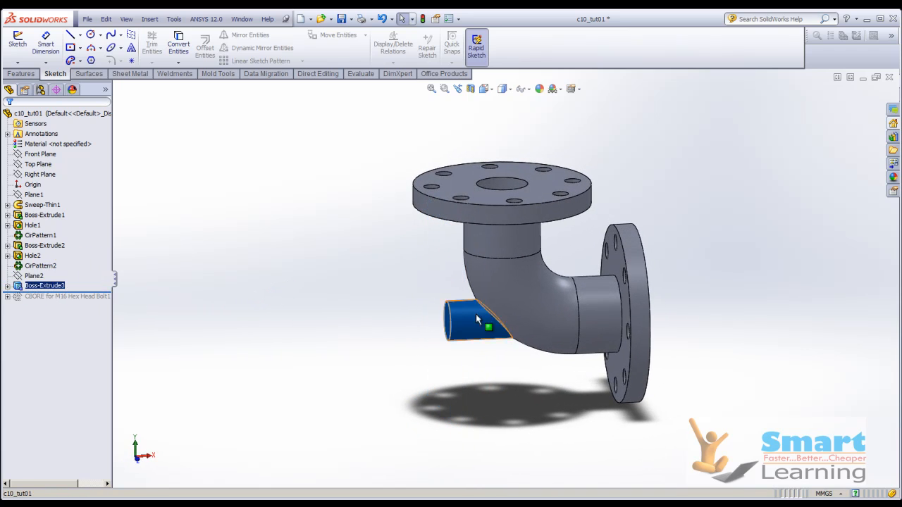
{"action": "mouse_move", "coordinate": [370, 333]}
{"action": "middle_mouse_down"}
{"action": "mouse_move", "coordinate": [415, 298]}
{"action": "mouse_move", "coordinate": [369, 338]}
{"action": "middle_mouse_up"}
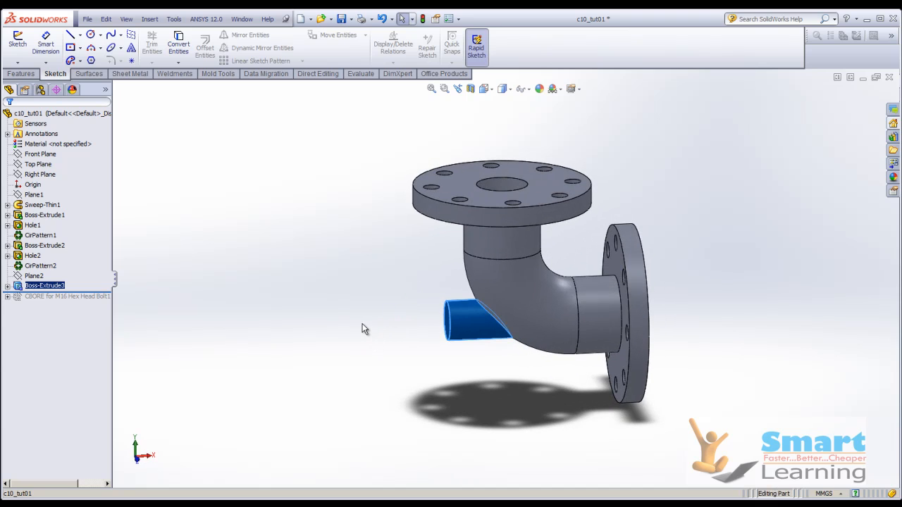
{"action": "left_click", "coordinate": [372, 320]}
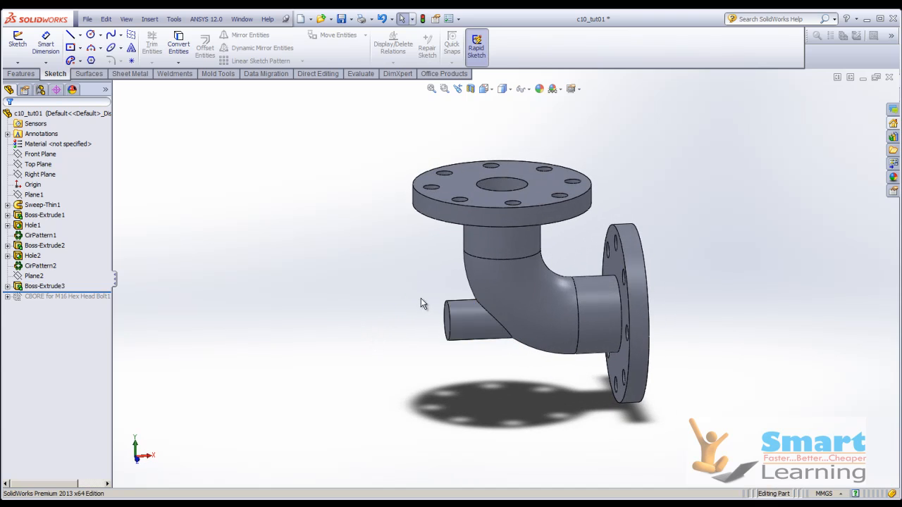
Review Boss-Extrude3's sketch and extrude definition, and roll the part forward to include the M16 counterbore hole
{"action": "left_click", "coordinate": [7, 287]}
{"action": "left_click", "coordinate": [40, 297]}
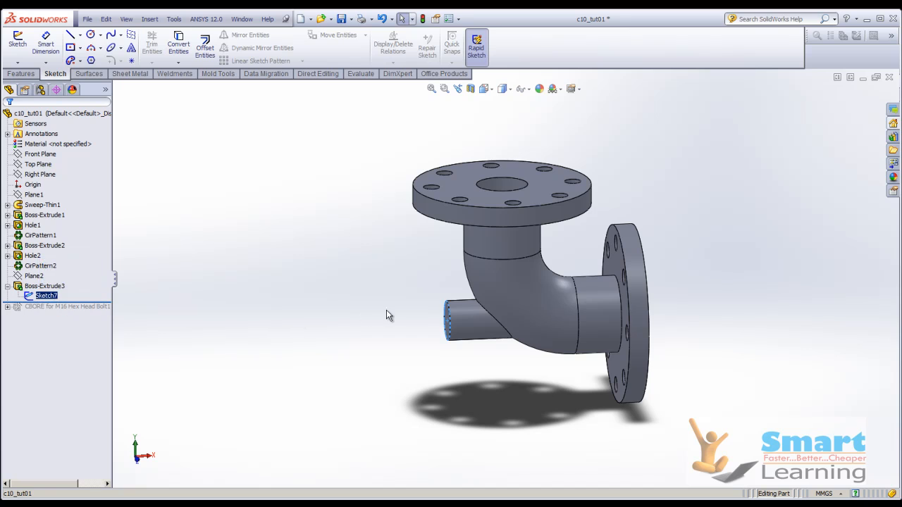
{"action": "right_click", "coordinate": [39, 287]}
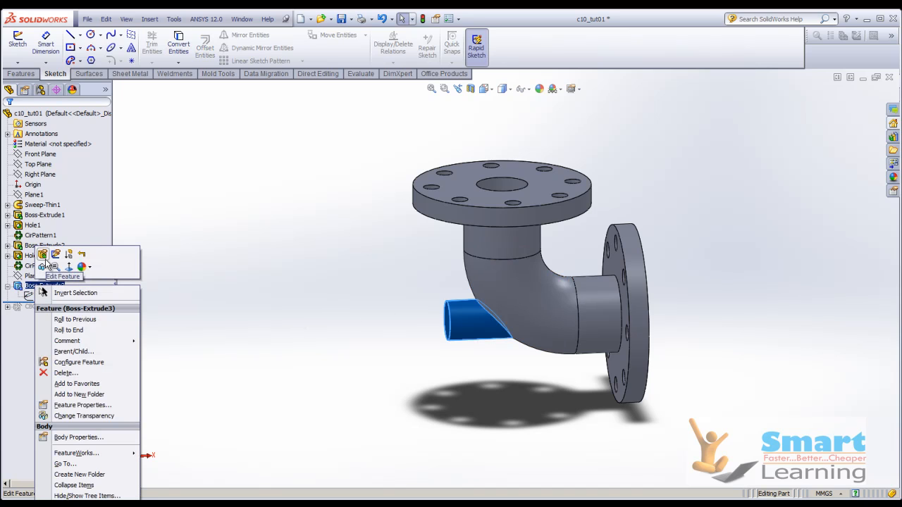
{"action": "left_click", "coordinate": [43, 256]}
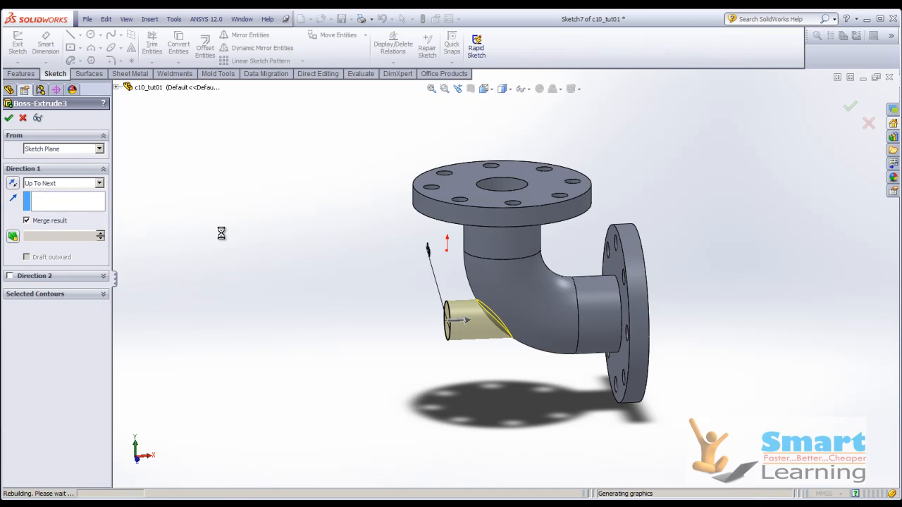
{"action": "key", "text": "Return"}
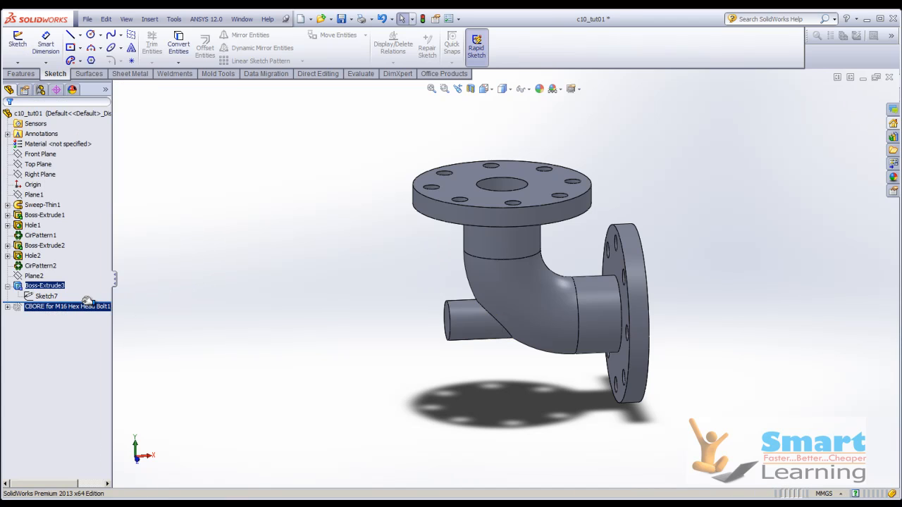
{"action": "middle_click_drag", "start_coordinate": [442, 359], "coordinate": [568, 331]}
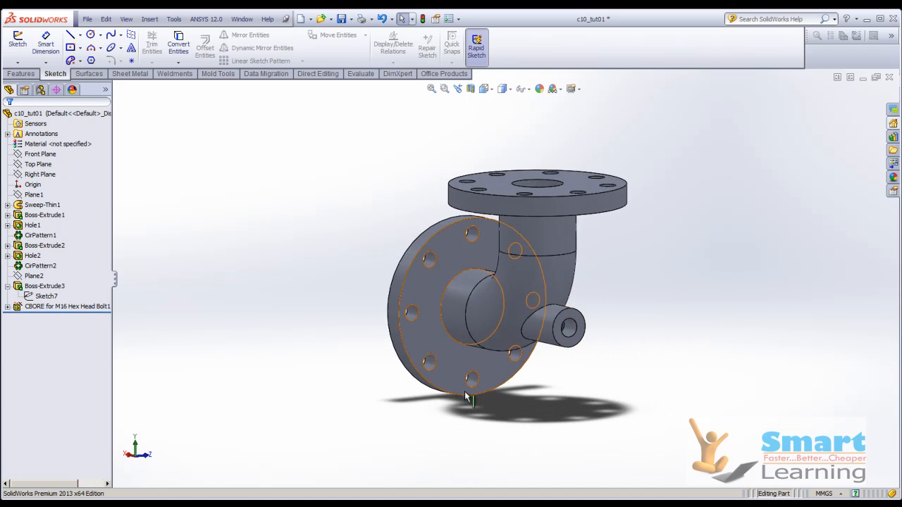
Close the c10_tut01 part without saving and switch to the c10_tut02 part
{"action": "left_click", "coordinate": [891, 78]}
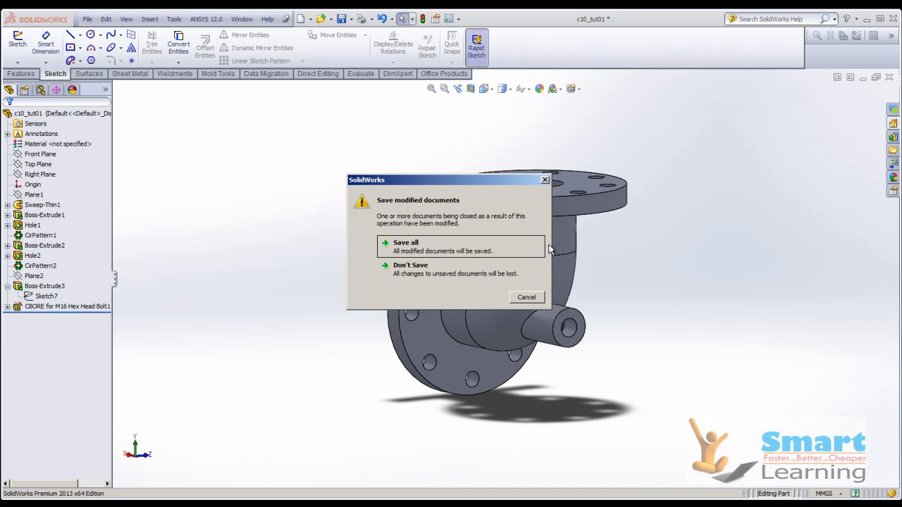
{"action": "left_click", "coordinate": [442, 270]}
{"action": "left_click", "coordinate": [247, 20]}
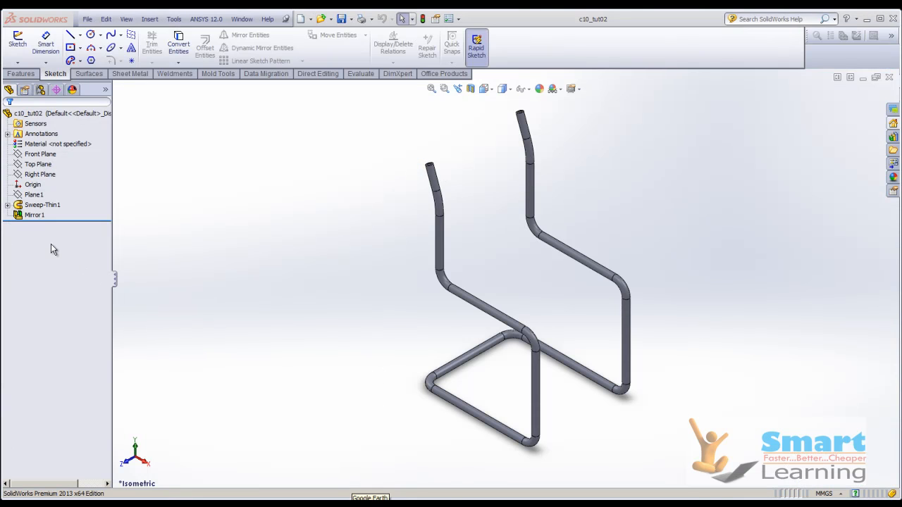
Expand Sweep-Thin1 and locate its profile Sketch1 and path 3DSketch2 on the chair frame
{"action": "left_click", "coordinate": [8, 206]}
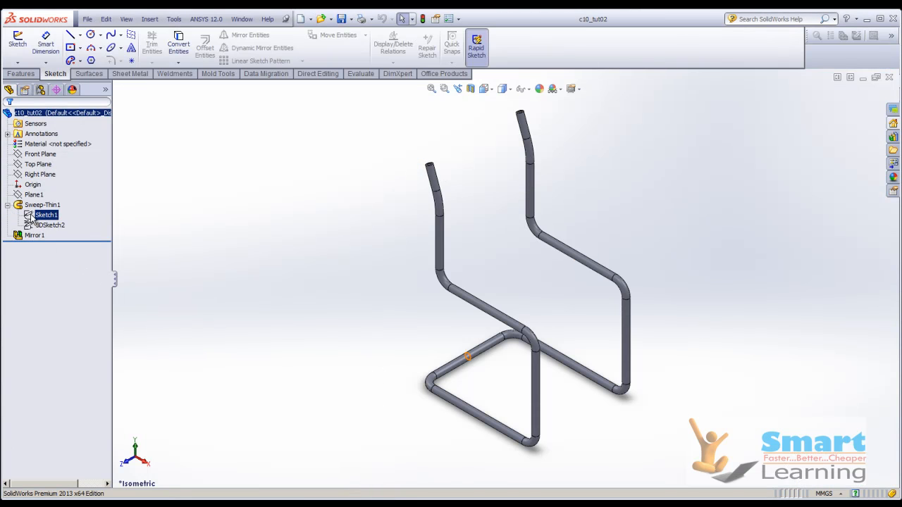
{"action": "left_click", "coordinate": [31, 219]}
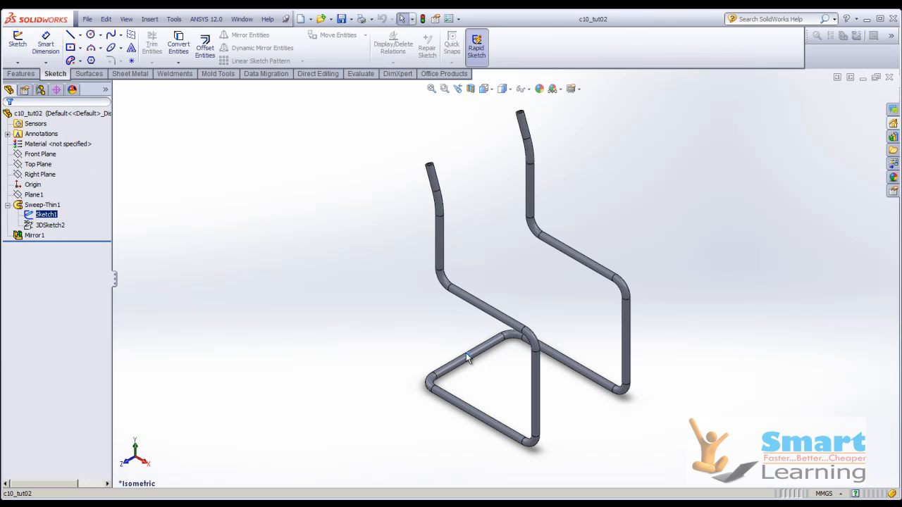
{"action": "scroll", "coordinate": [465, 352], "scroll_direction": "down", "scroll_amount": 5}
{"action": "left_click", "coordinate": [48, 225]}
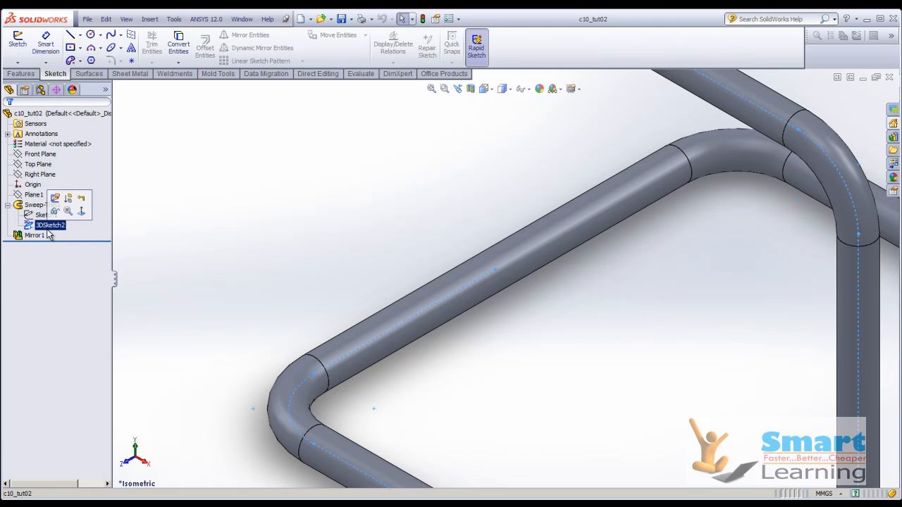
Open 3DSketch2 for editing, examine the dimensioned path from several angles, and exit the sketch
{"action": "right_click", "coordinate": [49, 225]}
{"action": "scroll", "coordinate": [229, 238], "scroll_direction": "up", "scroll_amount": 9}
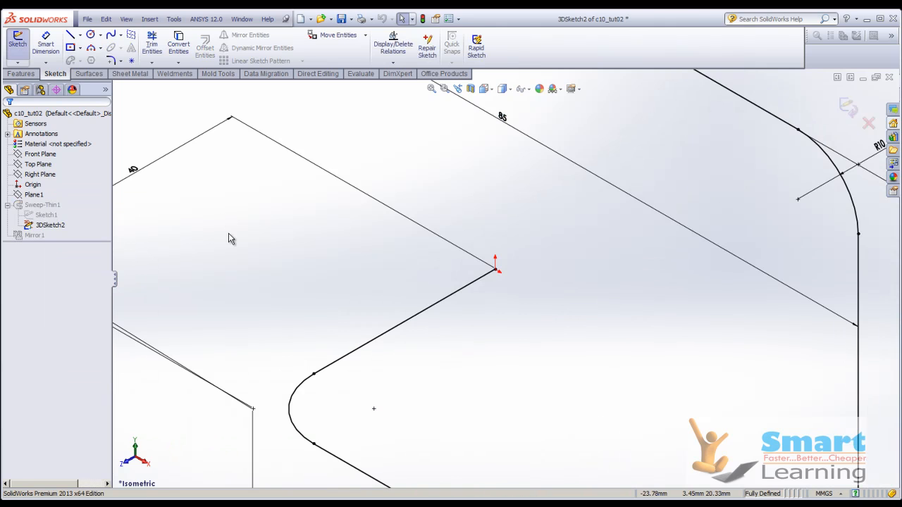
{"action": "scroll", "coordinate": [343, 283], "scroll_direction": "up", "scroll_amount": 3}
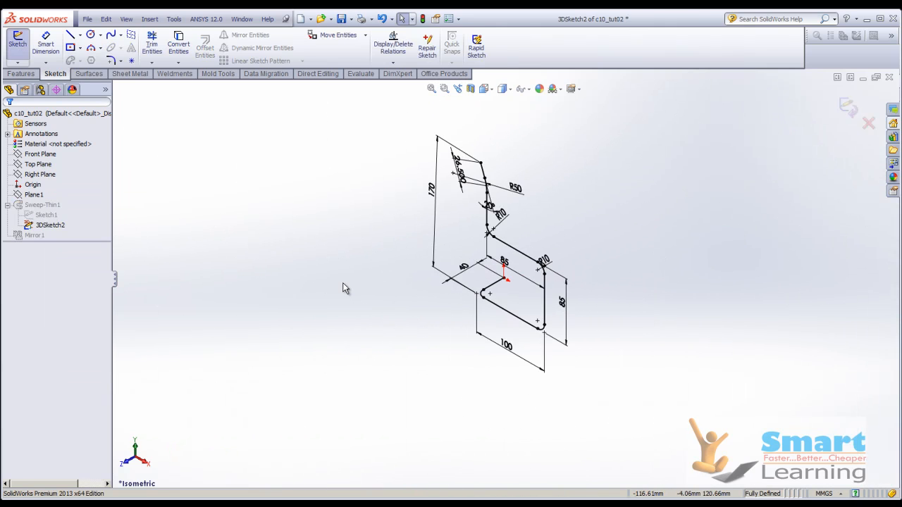
{"action": "scroll", "coordinate": [483, 275], "scroll_direction": "down", "scroll_amount": 4}
{"action": "mouse_move", "coordinate": [513, 286]}
{"action": "middle_mouse_down"}
{"action": "mouse_move", "coordinate": [492, 251]}
{"action": "mouse_move", "coordinate": [455, 258]}
{"action": "mouse_move", "coordinate": [519, 292]}
{"action": "middle_mouse_up"}
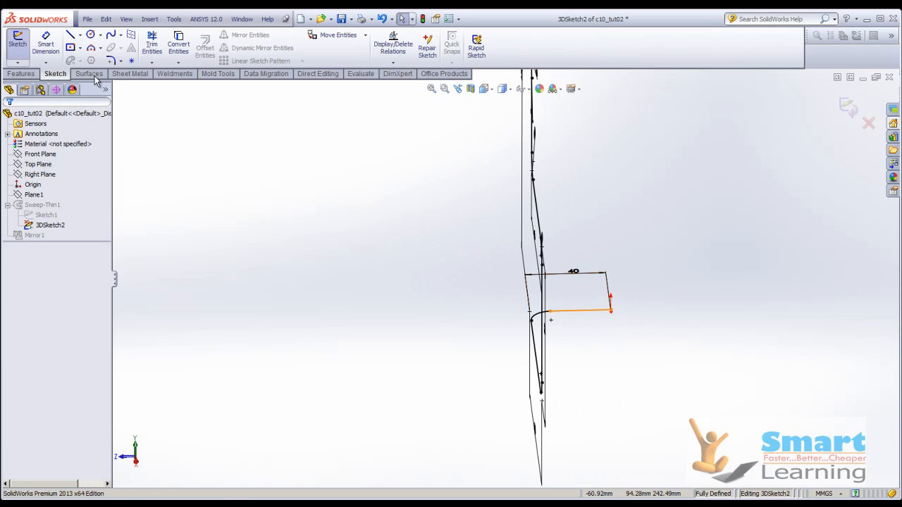
{"action": "left_click", "coordinate": [18, 63]}
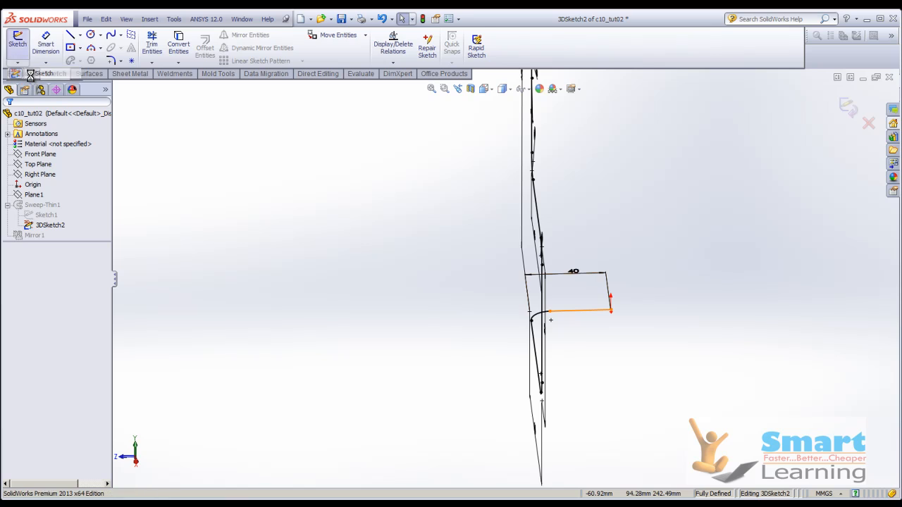
{"action": "left_click", "coordinate": [36, 74]}
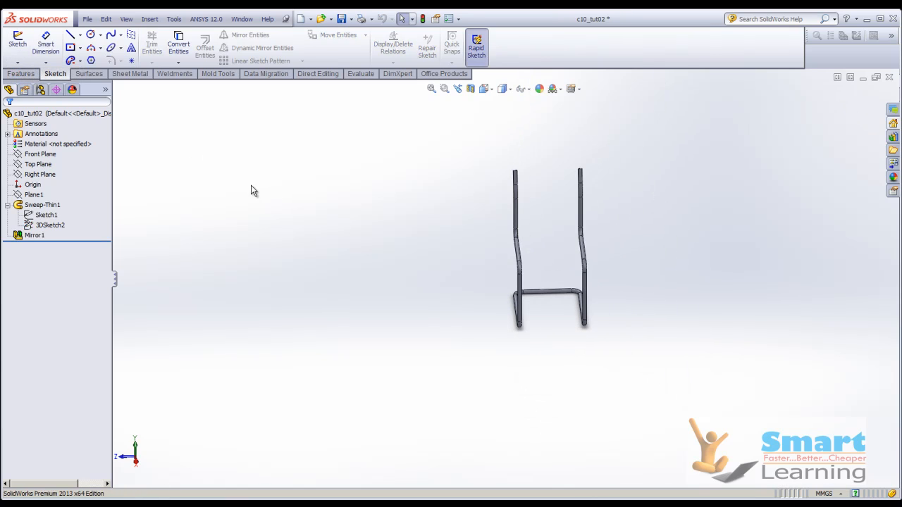
{"action": "left_click", "coordinate": [69, 46]}
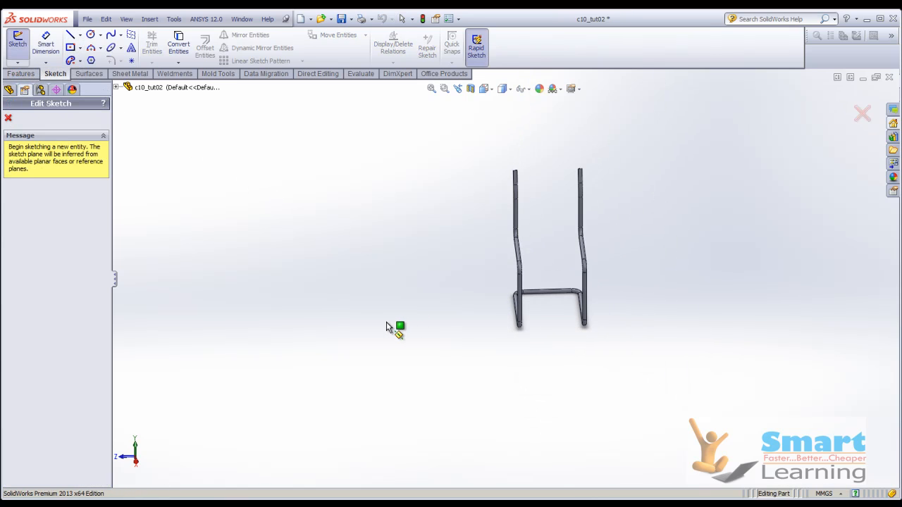
{"action": "middle_click_drag", "start_coordinate": [366, 297], "coordinate": [549, 302]}
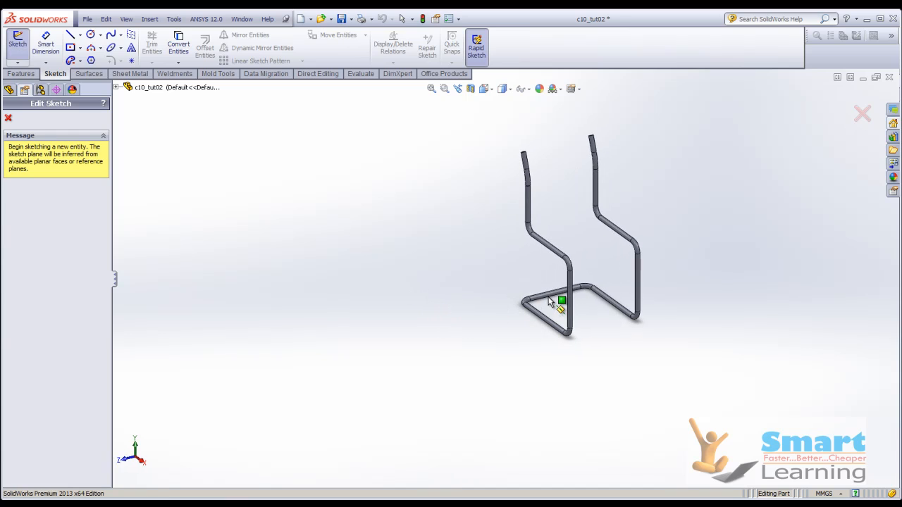
{"action": "left_click", "coordinate": [7, 118]}
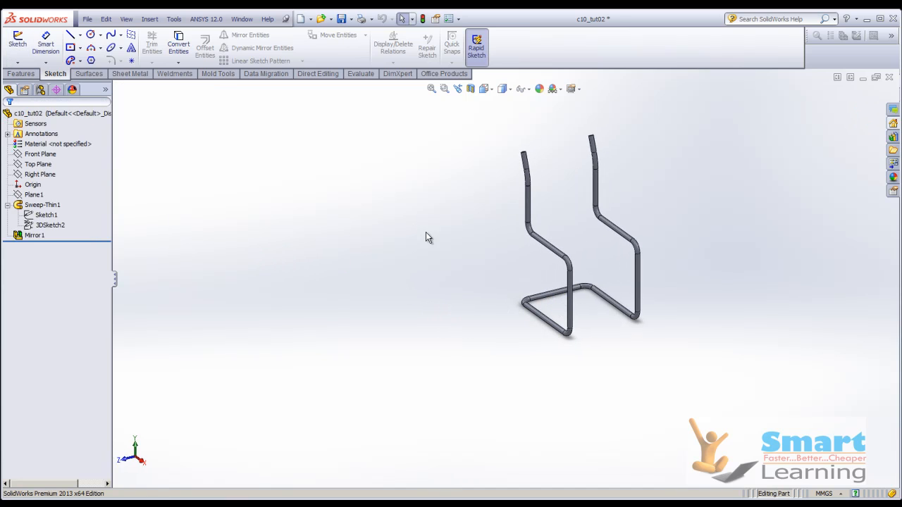
Close the c10_tut02 part without saving it and create a new part document
{"action": "left_click", "coordinate": [889, 81]}
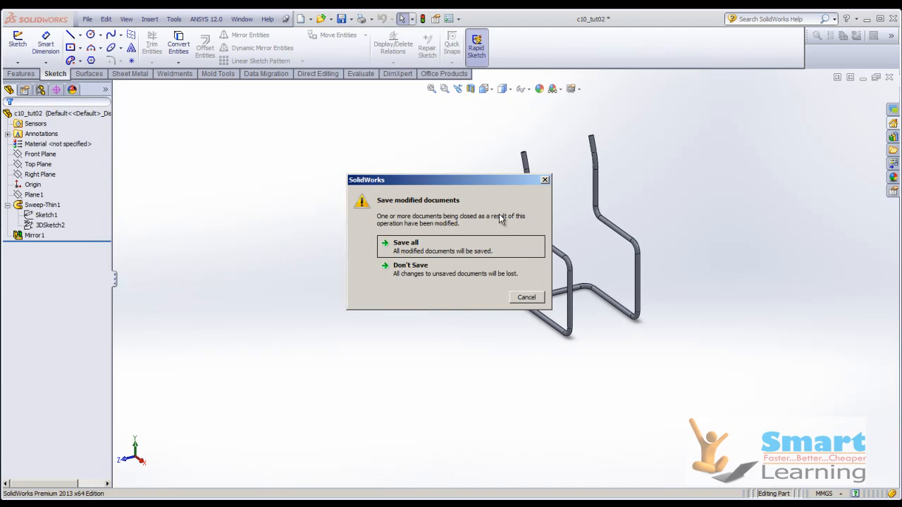
{"action": "left_click", "coordinate": [422, 265]}
{"action": "left_click", "coordinate": [226, 19]}
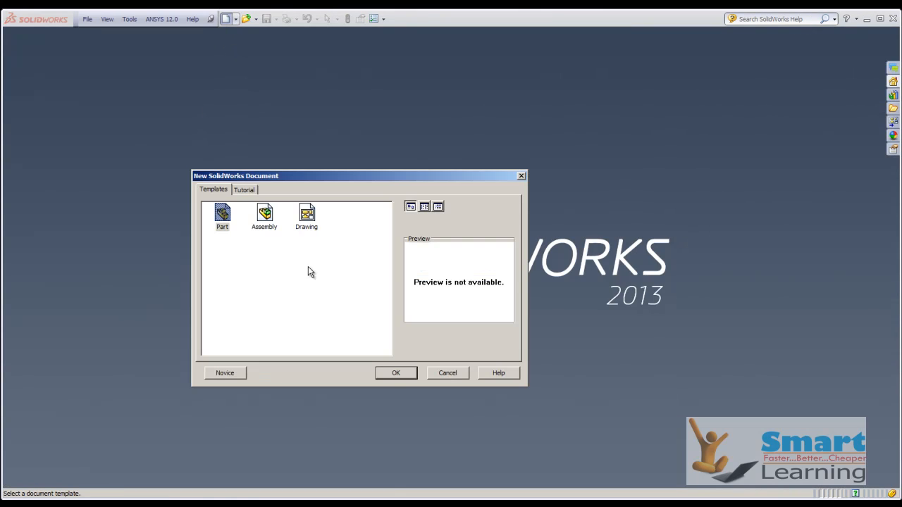
{"action": "left_click", "coordinate": [395, 373]}
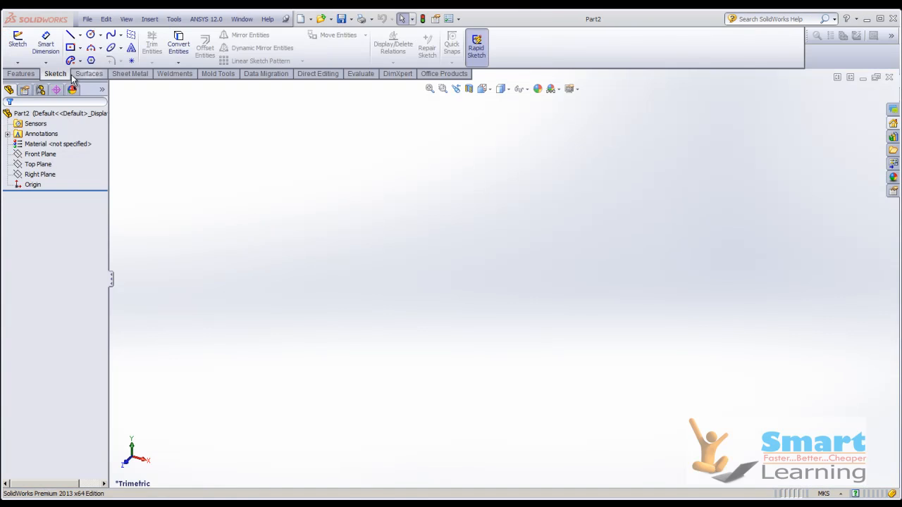
Start a 3D sketch and draw a line about 0.05 m long from the origin along the X axis
{"action": "left_click", "coordinate": [17, 62]}
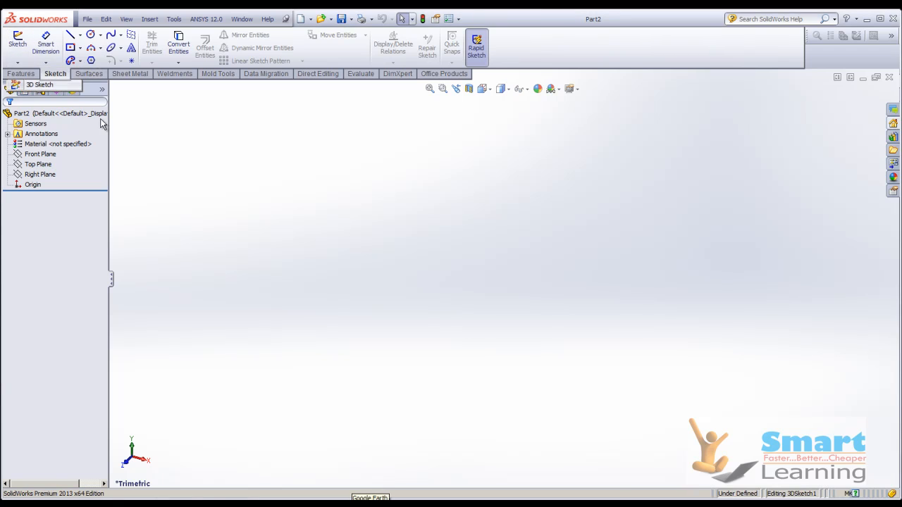
{"action": "left_click", "coordinate": [28, 84]}
{"action": "left_click", "coordinate": [501, 281]}
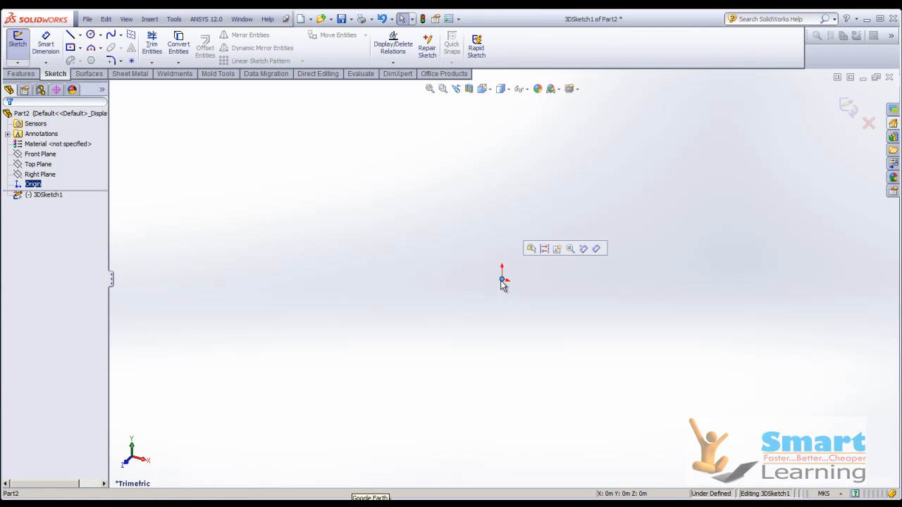
{"action": "left_click", "coordinate": [70, 35]}
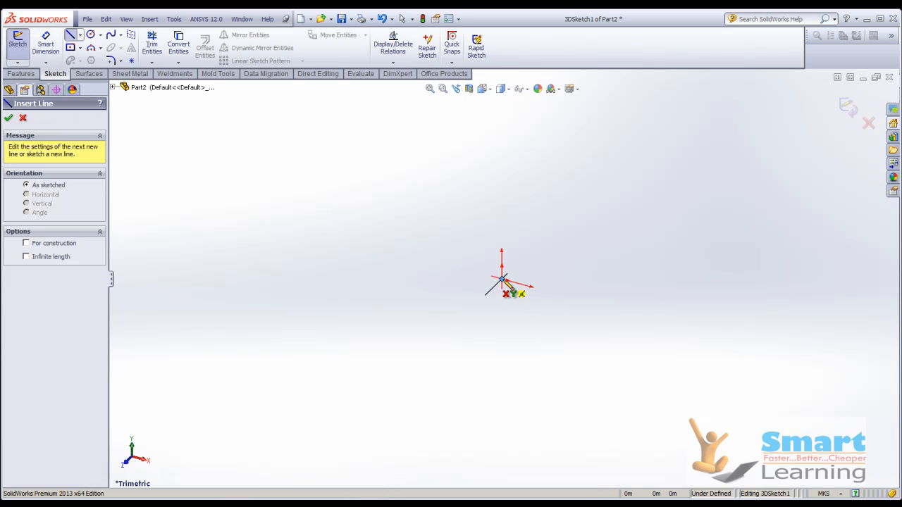
{"action": "left_click", "coordinate": [501, 281]}
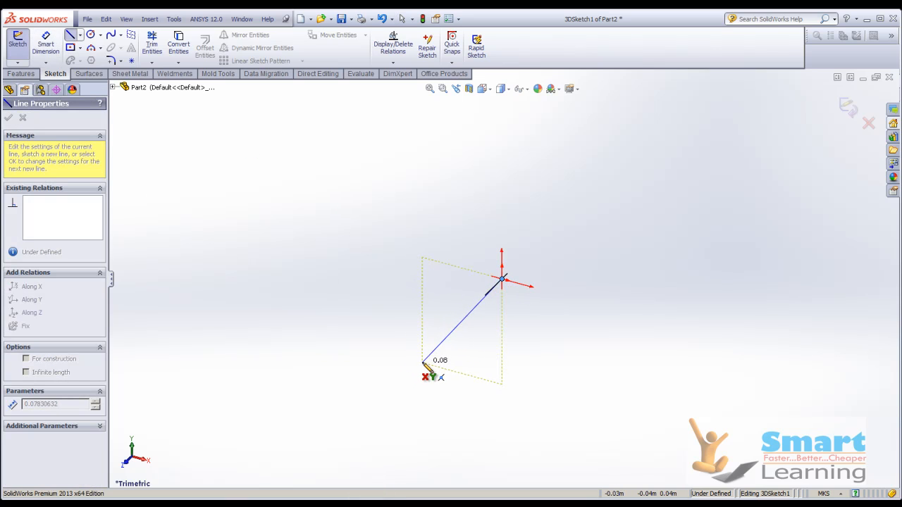
{"action": "left_click", "coordinate": [588, 303]}
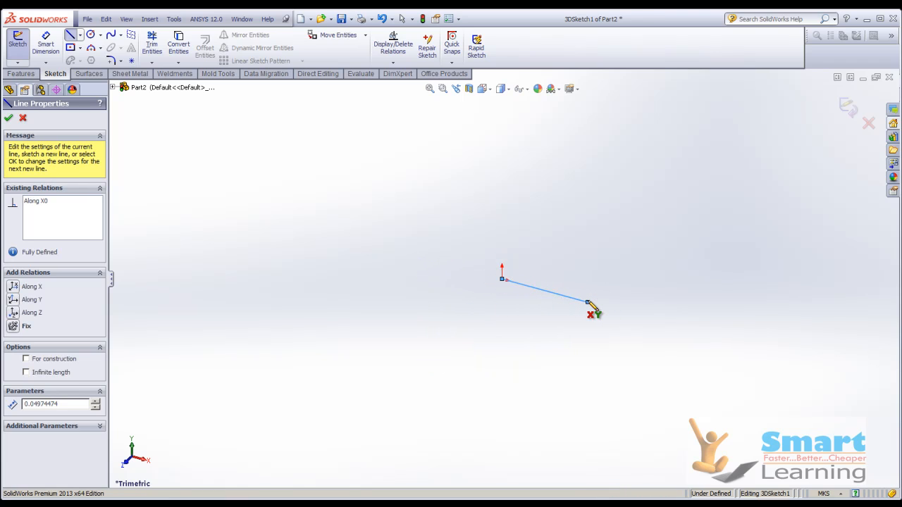
Continue the path from the line's end with four connected segments alternating along Y and Z, and exit the 3D sketch
{"action": "left_click", "coordinate": [589, 201]}
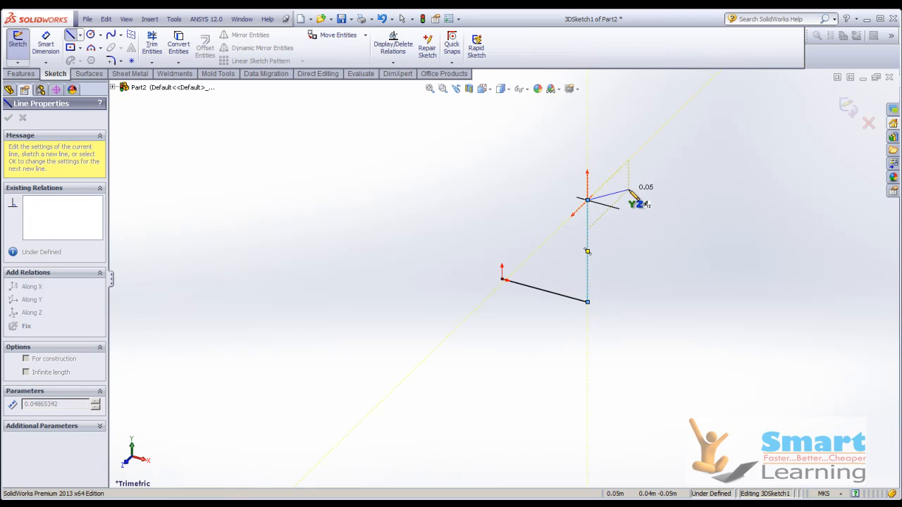
{"action": "left_click", "coordinate": [547, 241]}
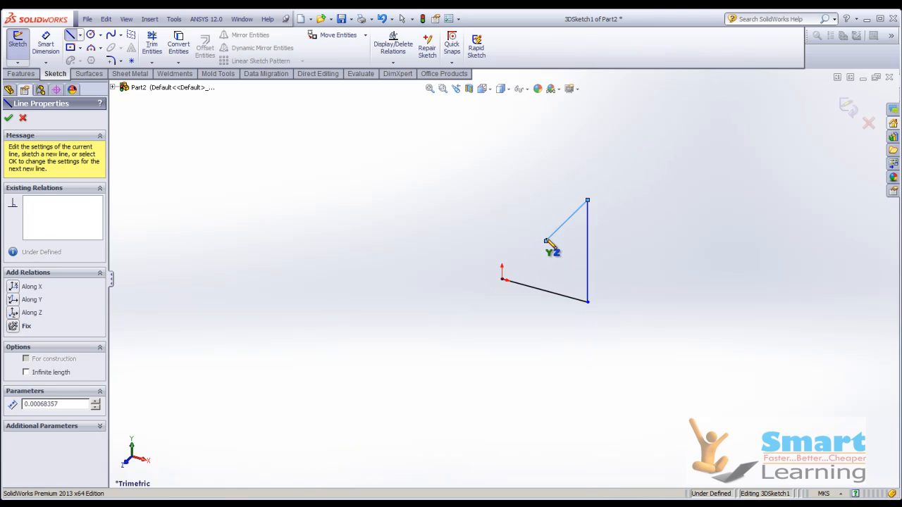
{"action": "left_click", "coordinate": [546, 179]}
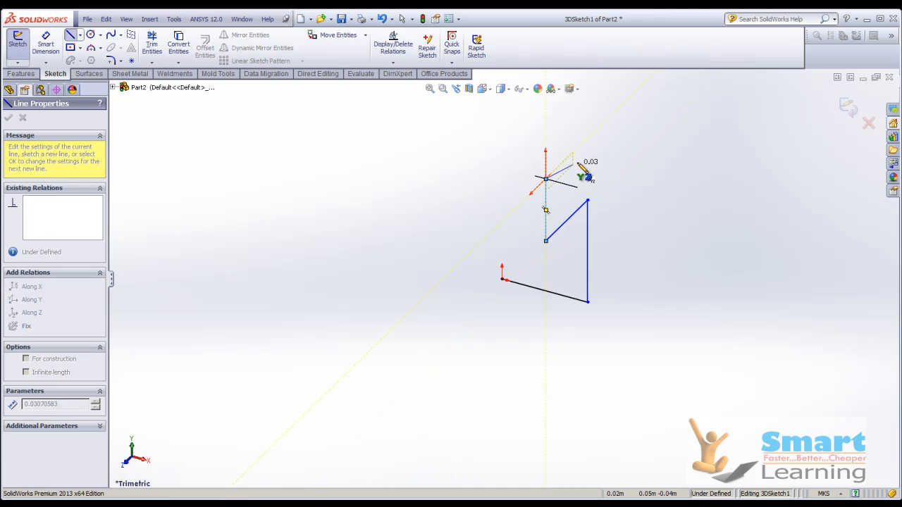
{"action": "left_click", "coordinate": [602, 124]}
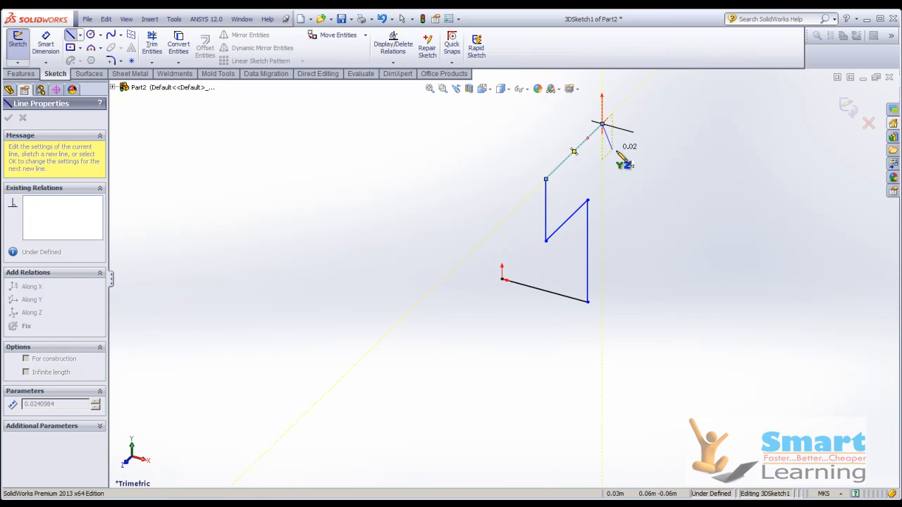
{"action": "right_click", "coordinate": [617, 151]}
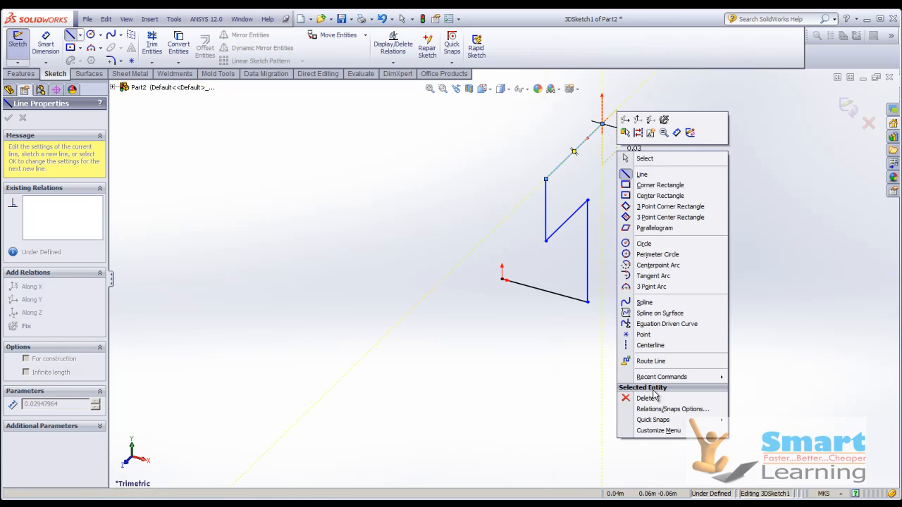
{"action": "left_click", "coordinate": [644, 160]}
{"action": "mouse_move", "coordinate": [639, 268]}
{"action": "middle_mouse_down"}
{"action": "mouse_move", "coordinate": [507, 278]}
{"action": "mouse_move", "coordinate": [660, 268]}
{"action": "mouse_move", "coordinate": [636, 275]}
{"action": "mouse_move", "coordinate": [697, 248]}
{"action": "middle_mouse_up"}
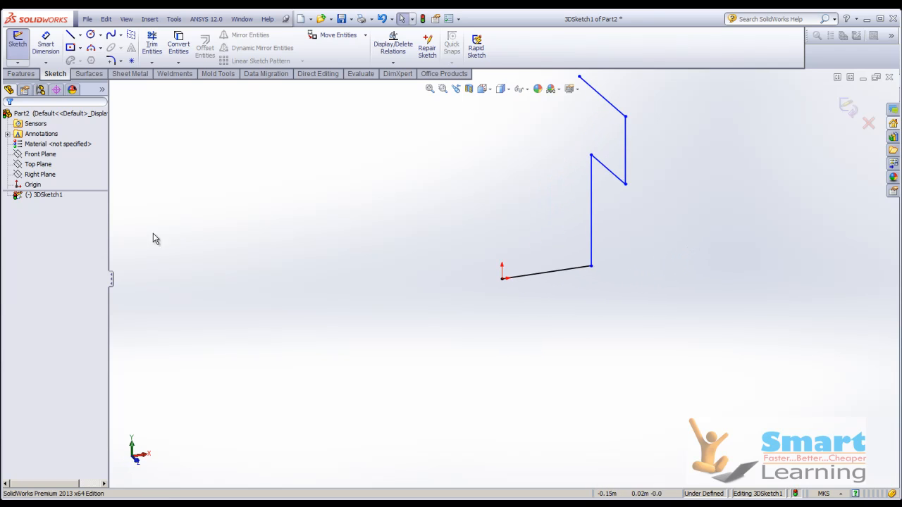
{"action": "left_click", "coordinate": [18, 62]}
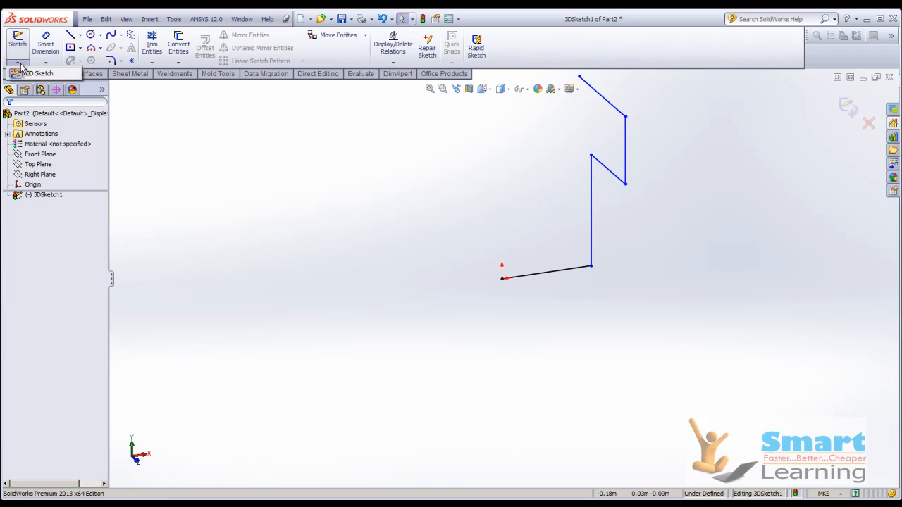
{"action": "left_click", "coordinate": [849, 106]}
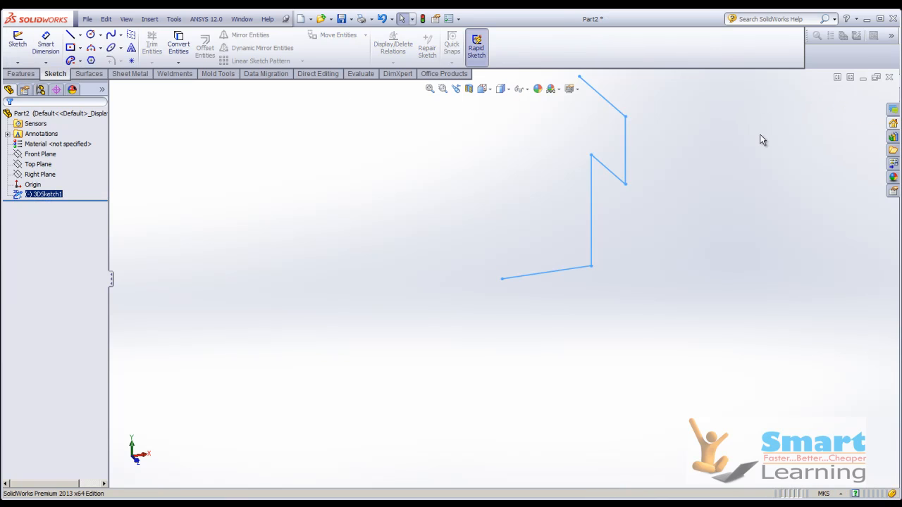
Sketch a circle of about 0.006 m radius centred on the path's start point, on a plane normal to the first line, and exit the sketch
{"action": "left_click", "coordinate": [18, 63]}
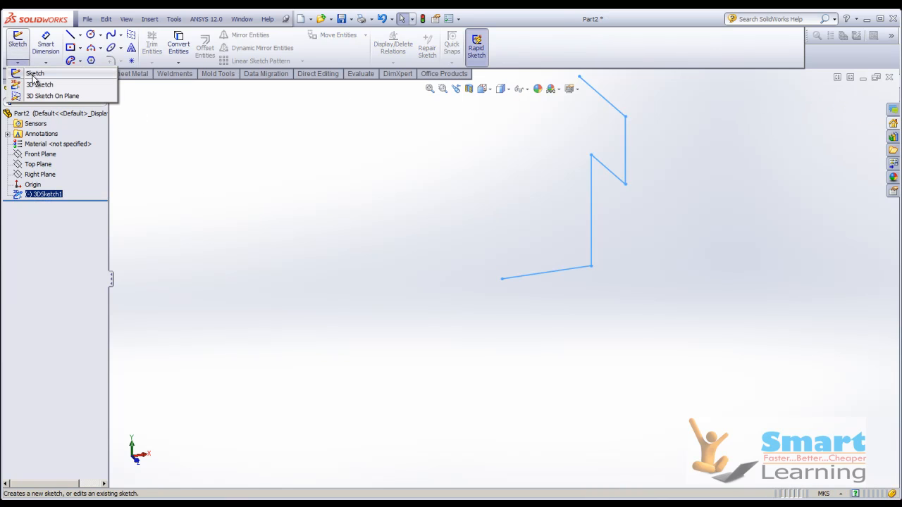
{"action": "left_click", "coordinate": [32, 76]}
{"action": "left_click", "coordinate": [509, 277]}
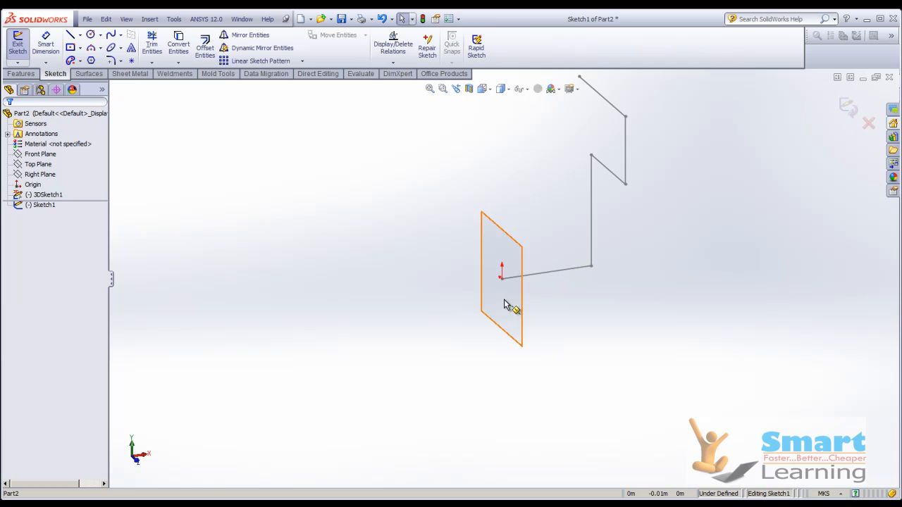
{"action": "left_click", "coordinate": [91, 35]}
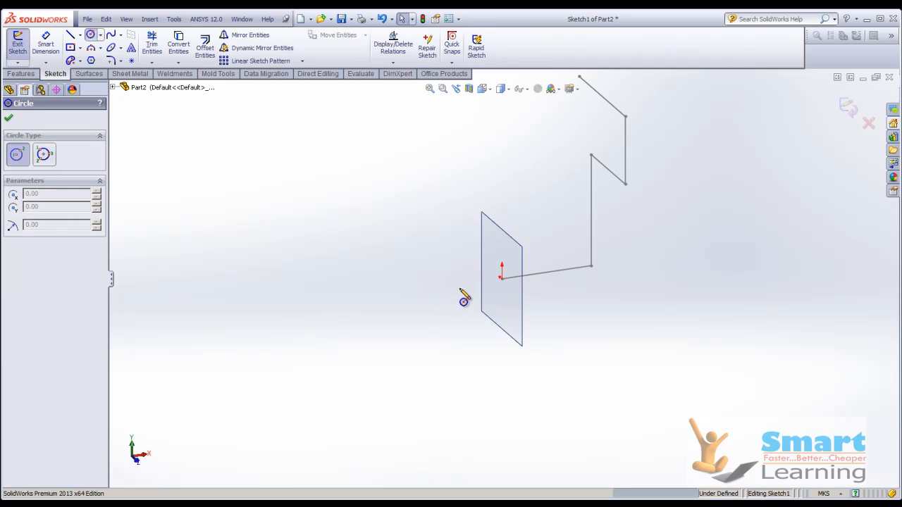
{"action": "left_click", "coordinate": [502, 279]}
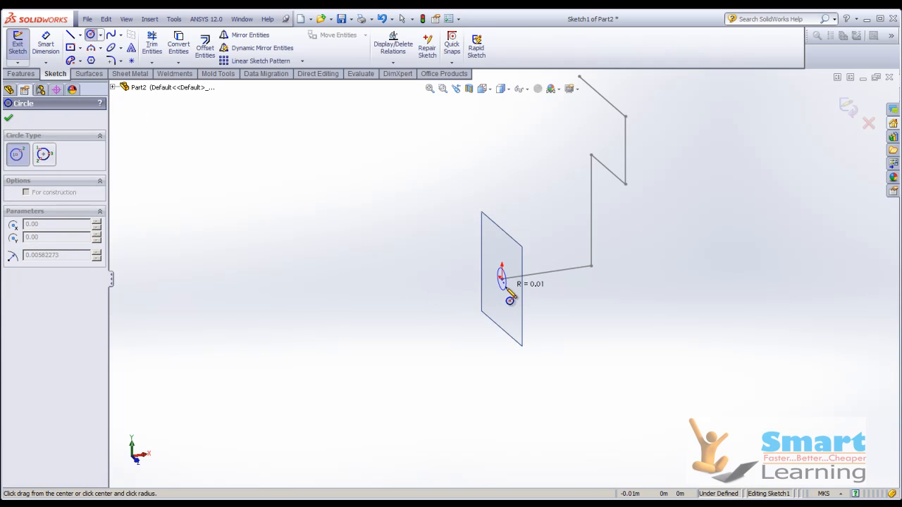
{"action": "left_click", "coordinate": [507, 289]}
{"action": "left_click", "coordinate": [16, 49]}
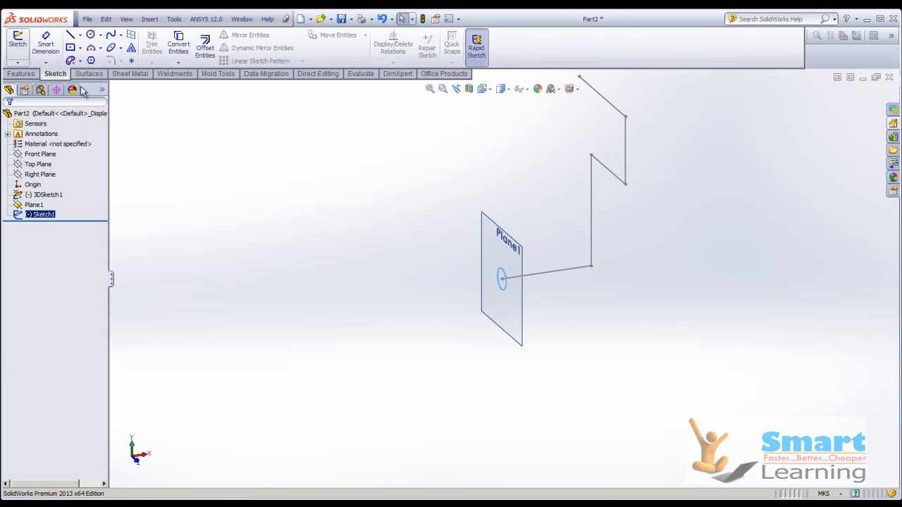
Open the 3D path sketch for editing
{"action": "mouse_move", "coordinate": [755, 225]}
{"action": "middle_mouse_down"}
{"action": "mouse_move", "coordinate": [644, 251]}
{"action": "mouse_move", "coordinate": [681, 253]}
{"action": "mouse_move", "coordinate": [643, 265]}
{"action": "middle_mouse_up"}
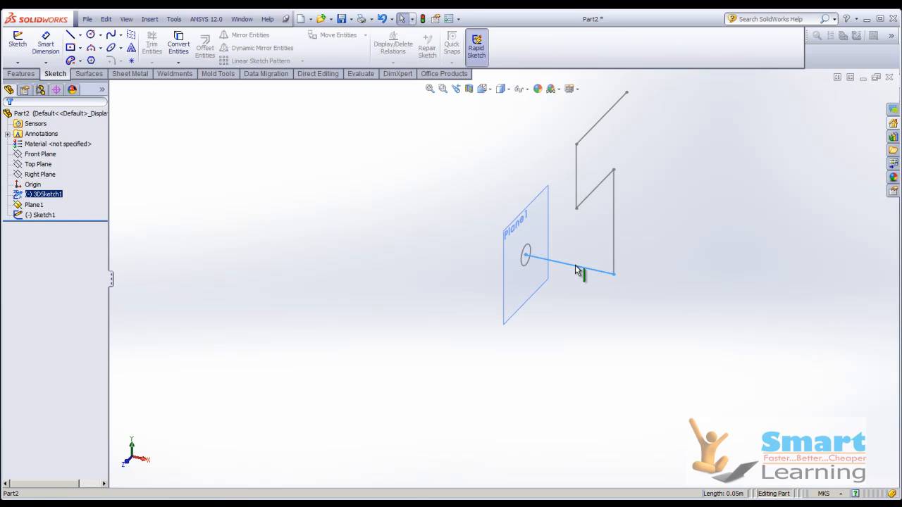
{"action": "scroll", "coordinate": [619, 267], "scroll_direction": "down", "scroll_amount": 4}
{"action": "middle_click_drag", "start_coordinate": [546, 318], "coordinate": [521, 315]}
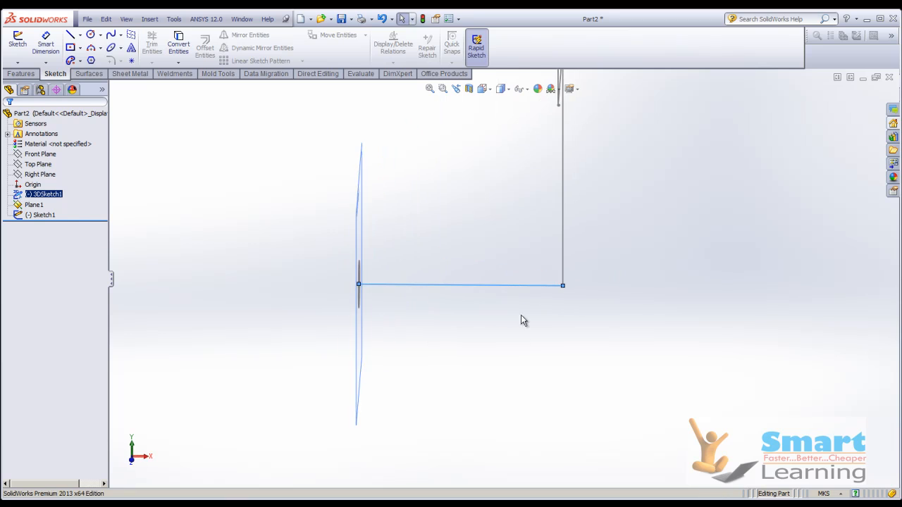
{"action": "left_click", "coordinate": [30, 219]}
{"action": "left_click", "coordinate": [44, 193]}
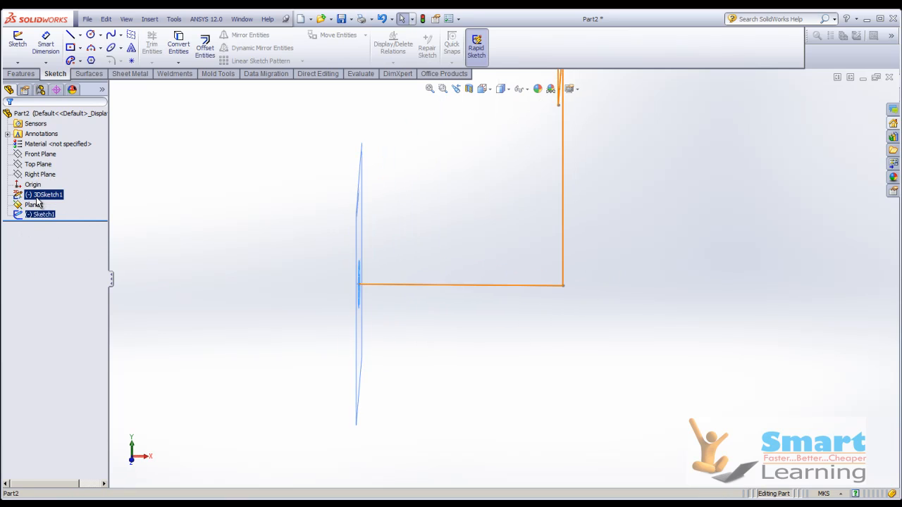
{"action": "right_click", "coordinate": [44, 192]}
{"action": "left_click", "coordinate": [44, 166]}
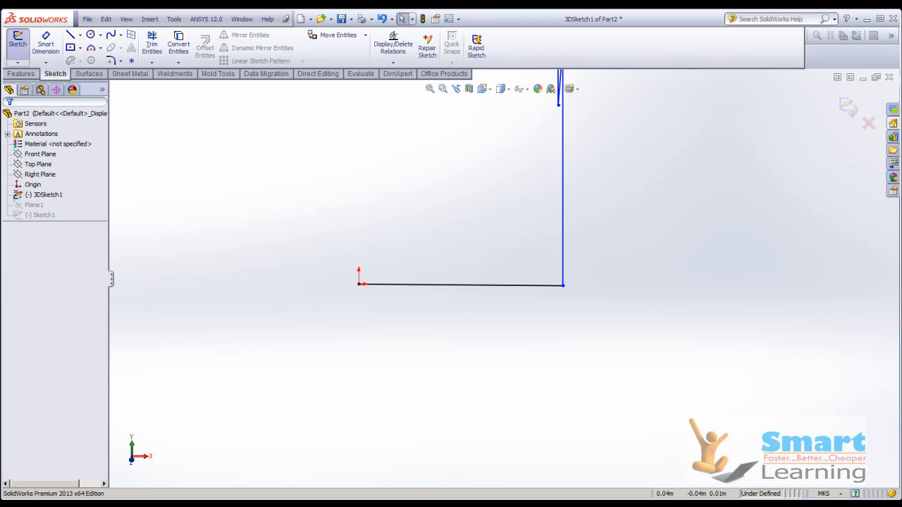
Round the path's four corners with 0.01 m sketch fillets
{"action": "mouse_move", "coordinate": [590, 345]}
{"action": "middle_mouse_down"}
{"action": "mouse_move", "coordinate": [585, 353]}
{"action": "mouse_move", "coordinate": [636, 346]}
{"action": "mouse_move", "coordinate": [570, 377]}
{"action": "middle_mouse_up"}
{"action": "left_click", "coordinate": [110, 61]}
{"action": "left_click", "coordinate": [500, 271]}
{"action": "left_click", "coordinate": [491, 284]}
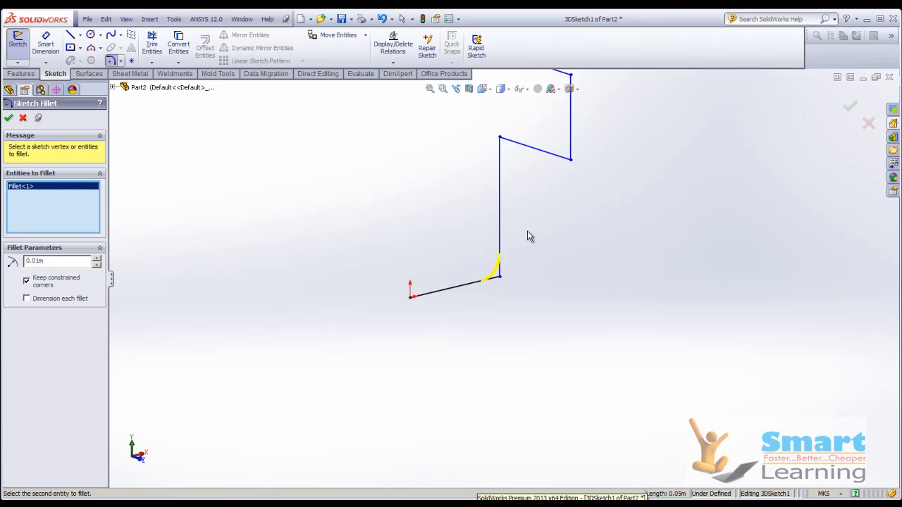
{"action": "left_click", "coordinate": [511, 141]}
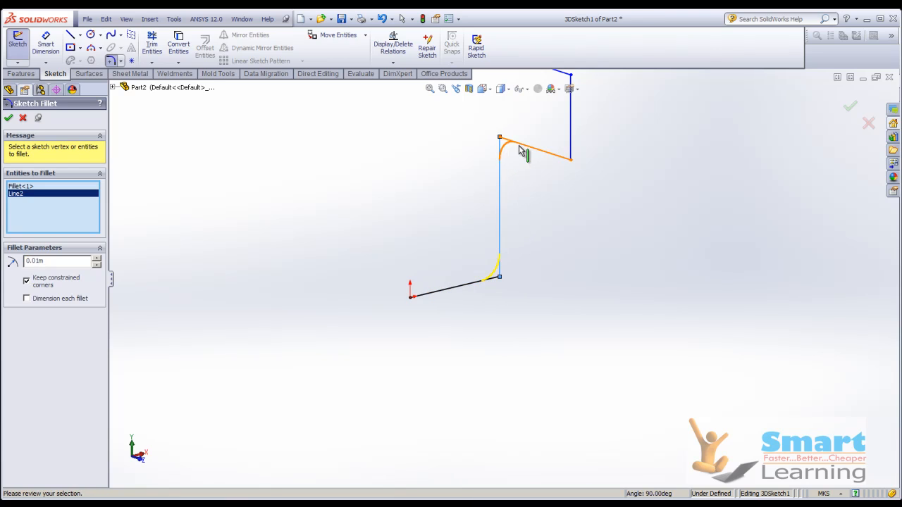
{"action": "left_click", "coordinate": [570, 155]}
{"action": "left_click", "coordinate": [569, 148]}
{"action": "scroll", "coordinate": [559, 260], "scroll_direction": "up", "scroll_amount": 2}
{"action": "scroll", "coordinate": [552, 132], "scroll_direction": "down", "scroll_amount": 4}
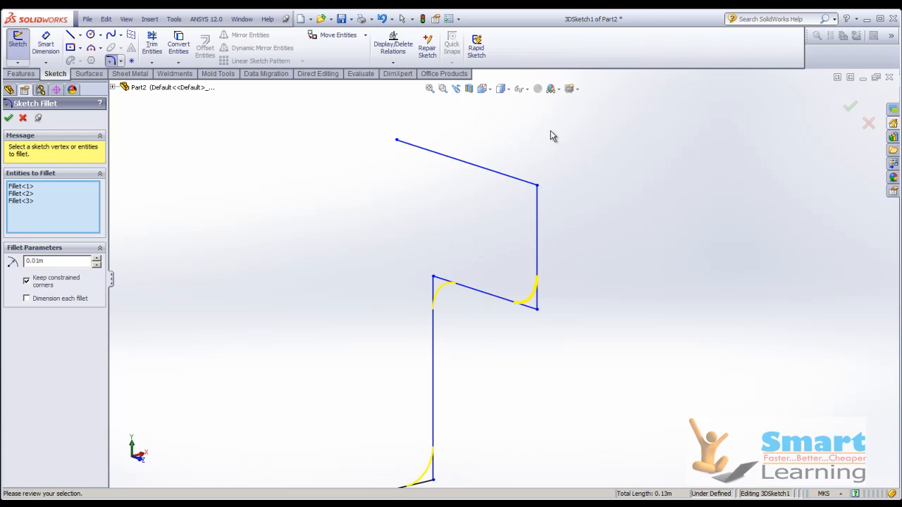
{"action": "left_click", "coordinate": [522, 182]}
{"action": "left_click", "coordinate": [536, 198]}
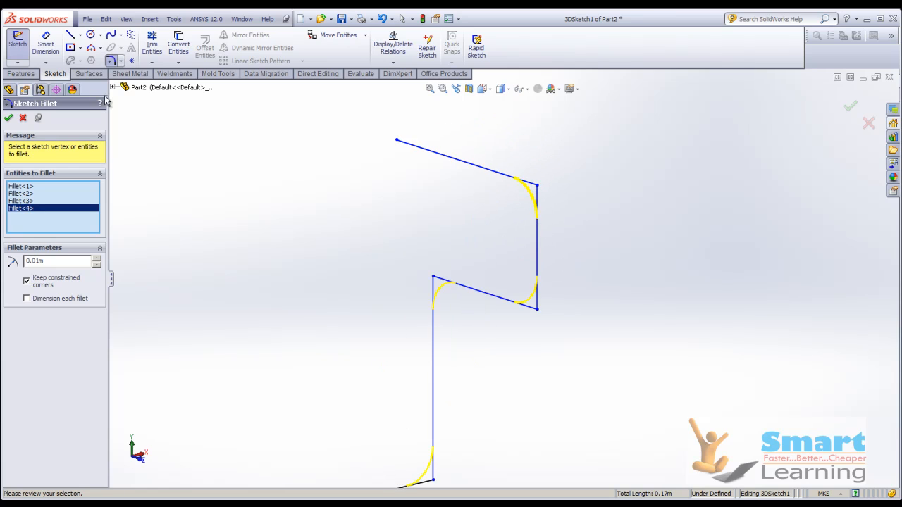
{"action": "left_click", "coordinate": [9, 118]}
{"action": "scroll", "coordinate": [580, 190], "scroll_direction": "up", "scroll_amount": 3}
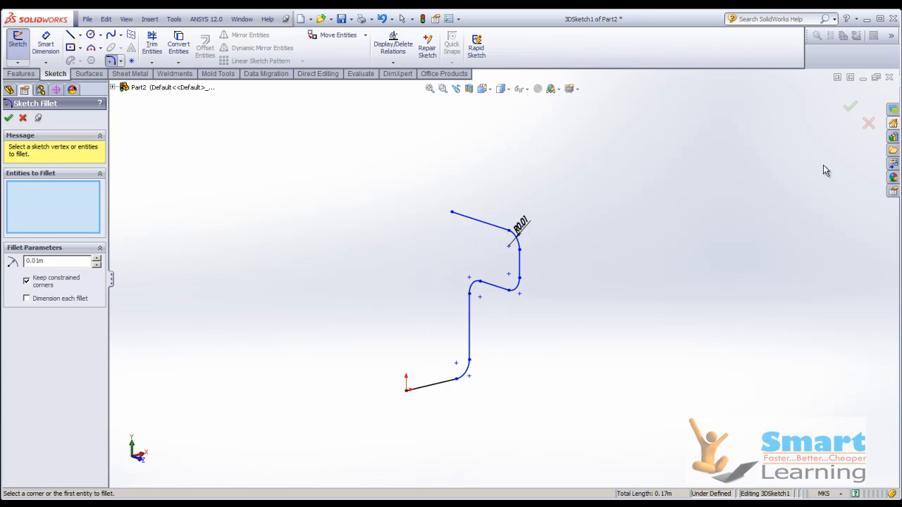
{"action": "left_click", "coordinate": [854, 109]}
Exit the filleted 3D path sketch
{"action": "middle_click_drag", "start_coordinate": [568, 289], "coordinate": [539, 301]}
{"action": "right_click", "coordinate": [41, 220]}
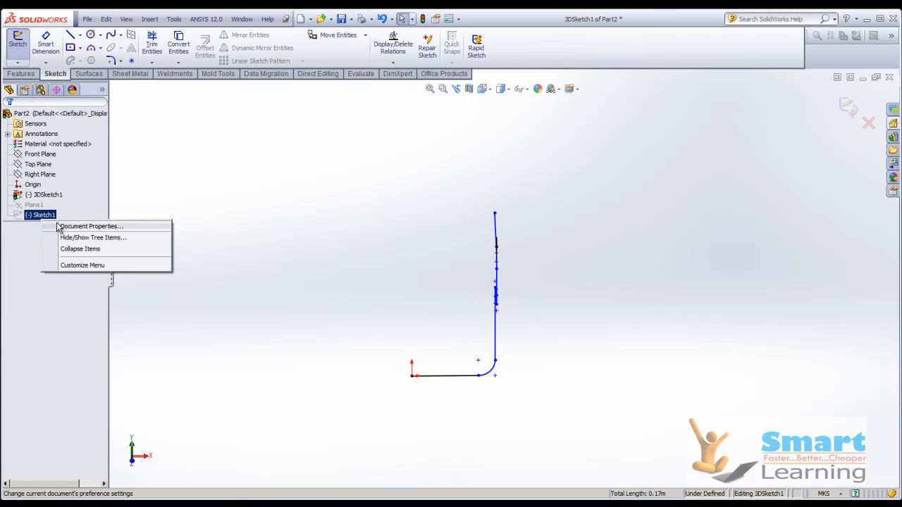
{"action": "left_click", "coordinate": [38, 207]}
{"action": "left_click", "coordinate": [28, 214]}
{"action": "right_click", "coordinate": [31, 212]}
{"action": "left_click", "coordinate": [850, 108]}
Sweep the circle sketch along the filleted 3D sketch path to create a solid bent rod
{"action": "middle_click_drag", "start_coordinate": [384, 315], "coordinate": [430, 310]}
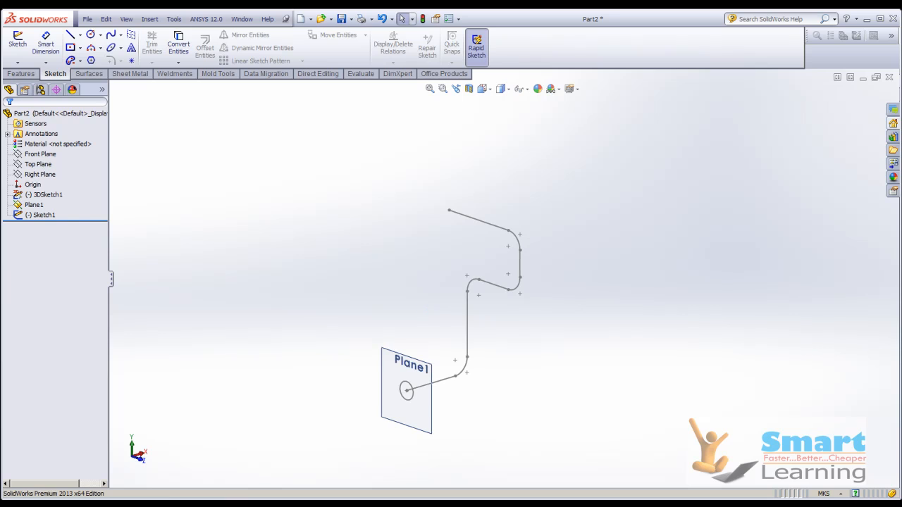
{"action": "left_click", "coordinate": [20, 74]}
{"action": "left_click", "coordinate": [85, 37]}
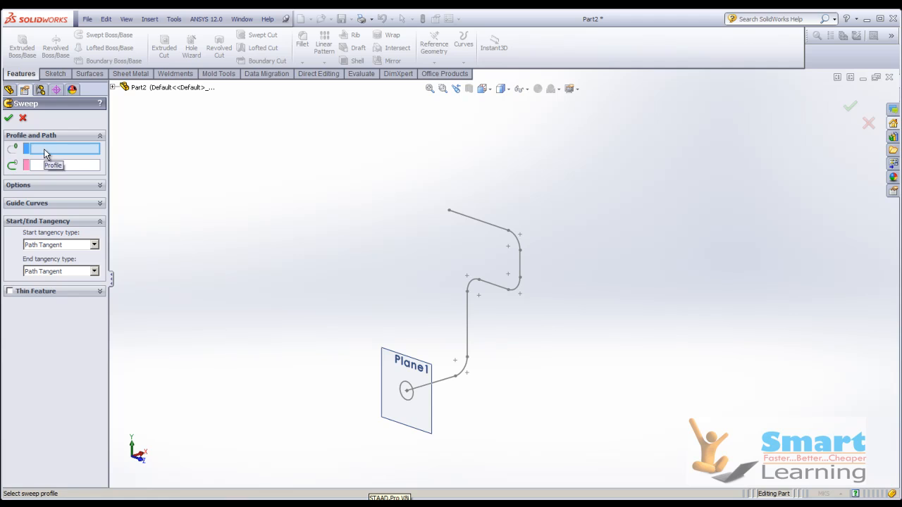
{"action": "left_click", "coordinate": [406, 398]}
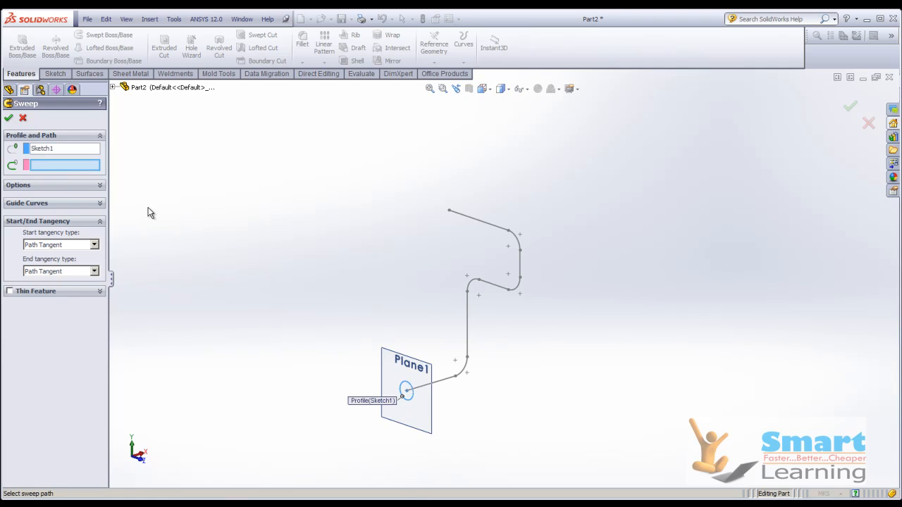
{"action": "left_click", "coordinate": [421, 386]}
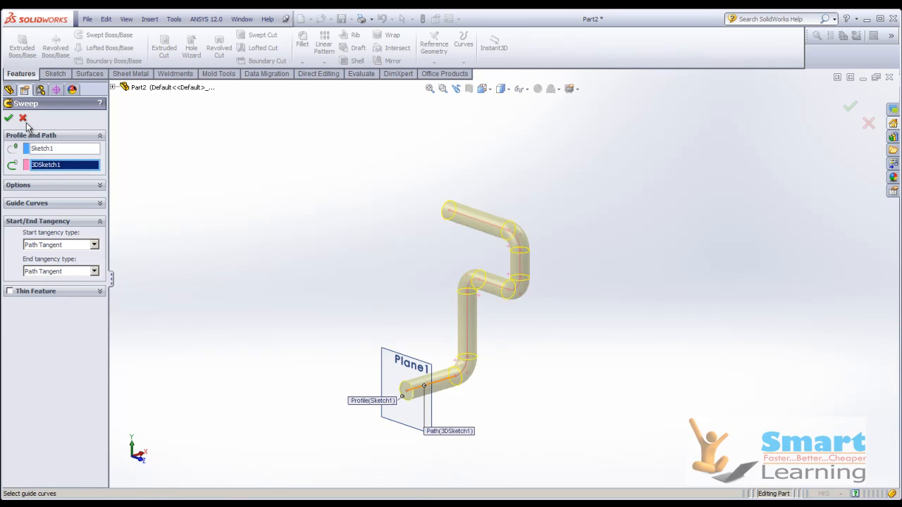
{"action": "middle_click_drag", "start_coordinate": [627, 326], "coordinate": [814, 256]}
Close the swept rod part without saving it and open the c10_tut03 part
{"action": "left_click", "coordinate": [888, 77]}
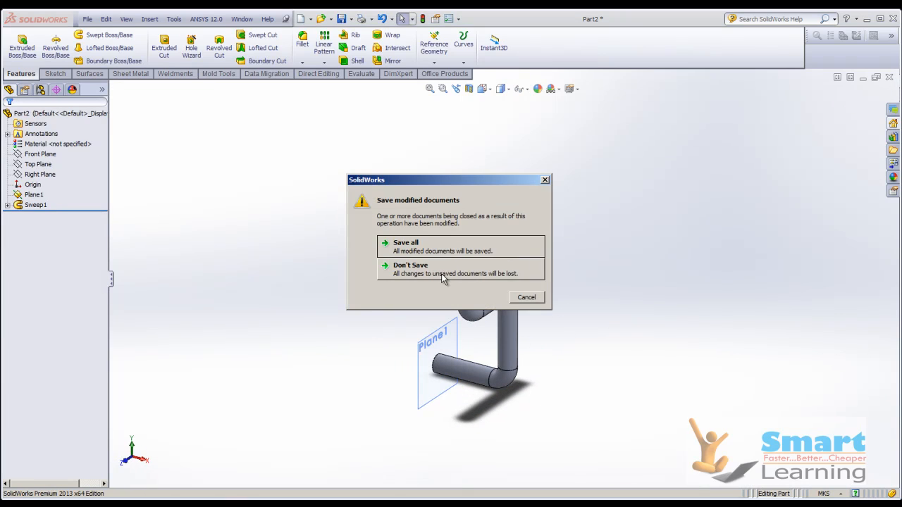
{"action": "left_click", "coordinate": [441, 276]}
{"action": "left_click", "coordinate": [245, 20]}
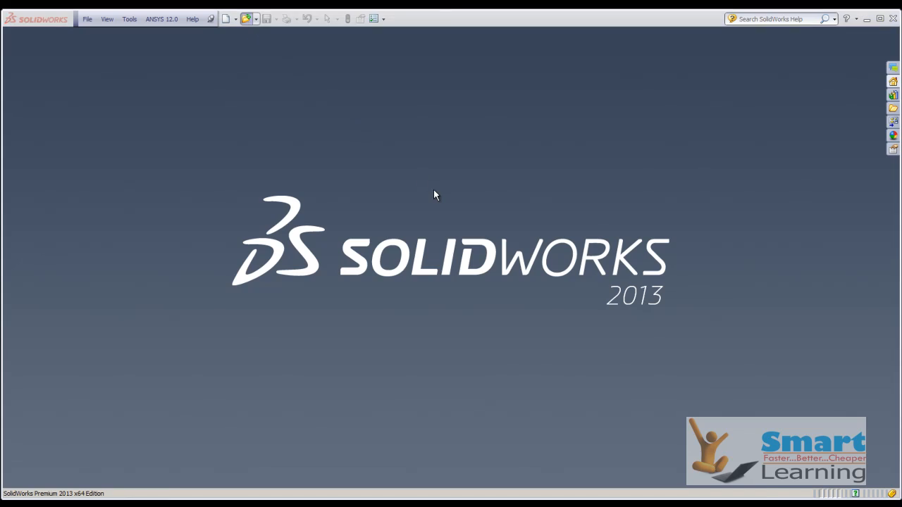
{"action": "left_click", "coordinate": [263, 90]}
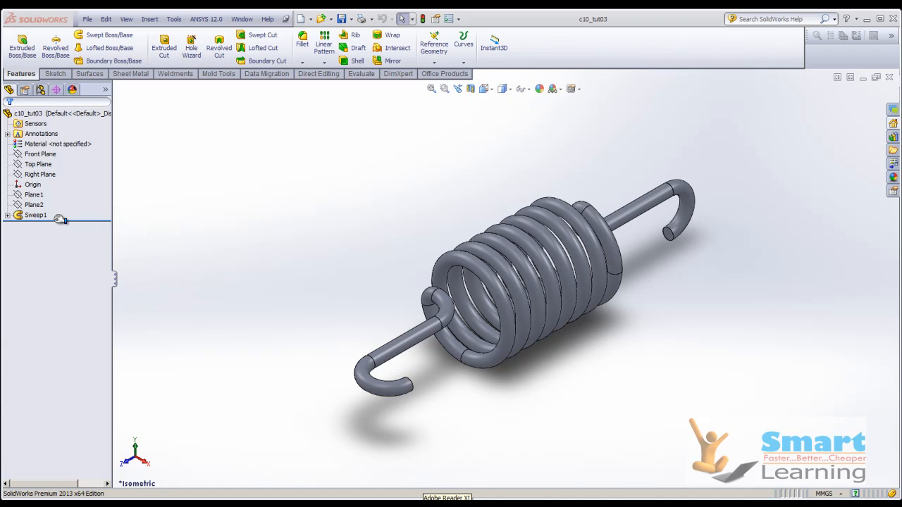
Examine the spring sweep's profile sketch and the sketches and helix that make up its composite curve path
{"action": "left_click", "coordinate": [8, 215]}
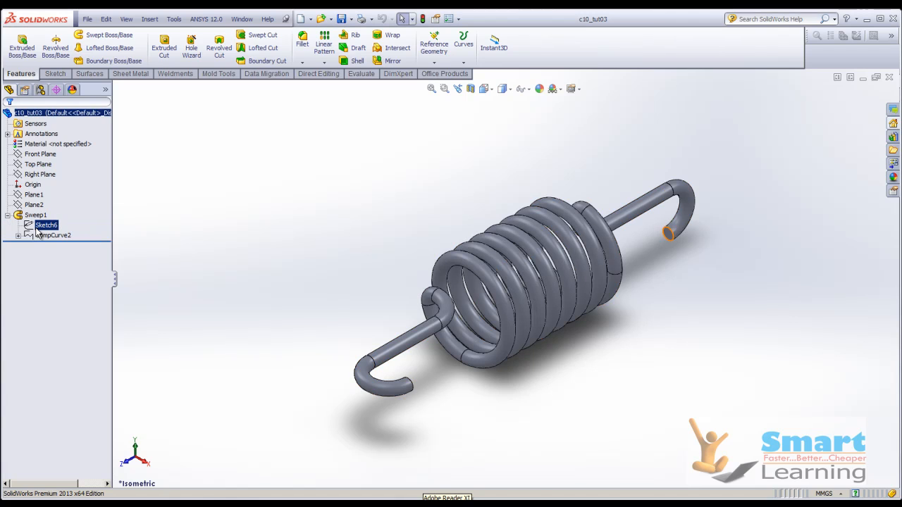
{"action": "left_click", "coordinate": [39, 226]}
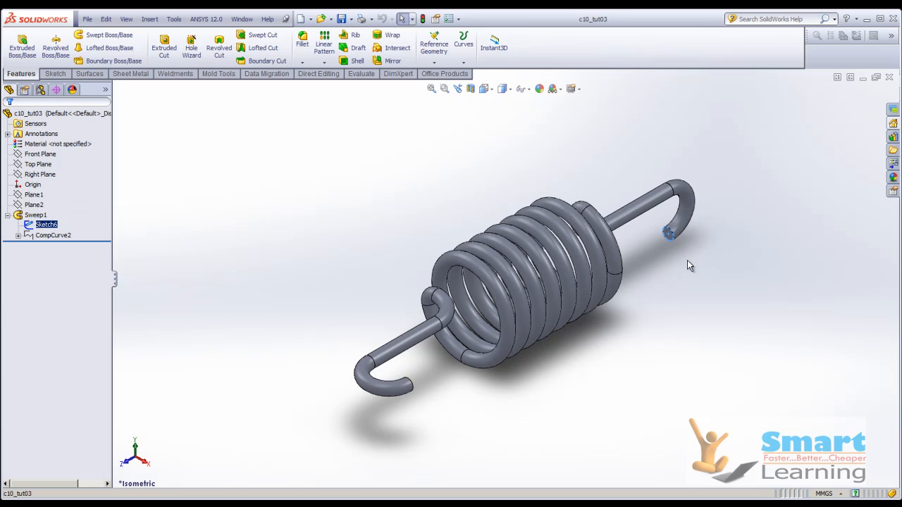
{"action": "scroll", "coordinate": [676, 238], "scroll_direction": "down", "scroll_amount": 3}
{"action": "scroll", "coordinate": [717, 223], "scroll_direction": "up", "scroll_amount": 4}
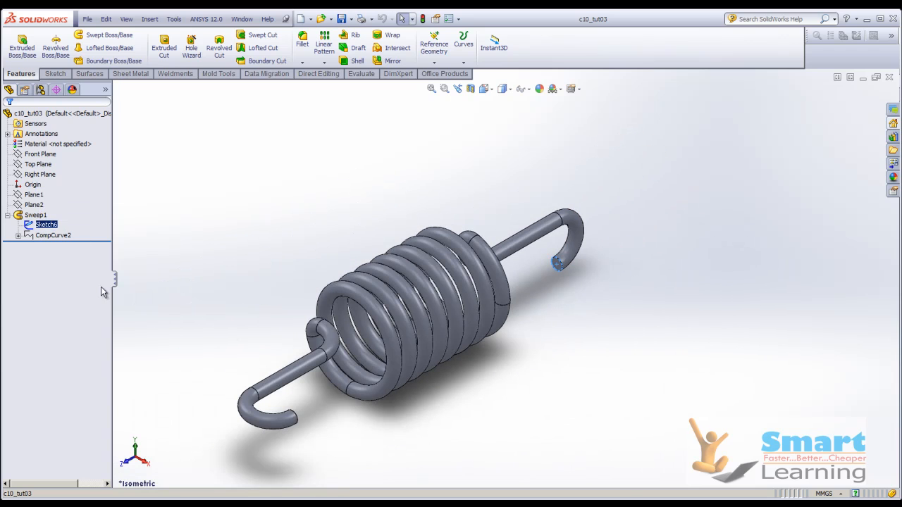
{"action": "left_click", "coordinate": [17, 237]}
{"action": "left_click", "coordinate": [55, 244]}
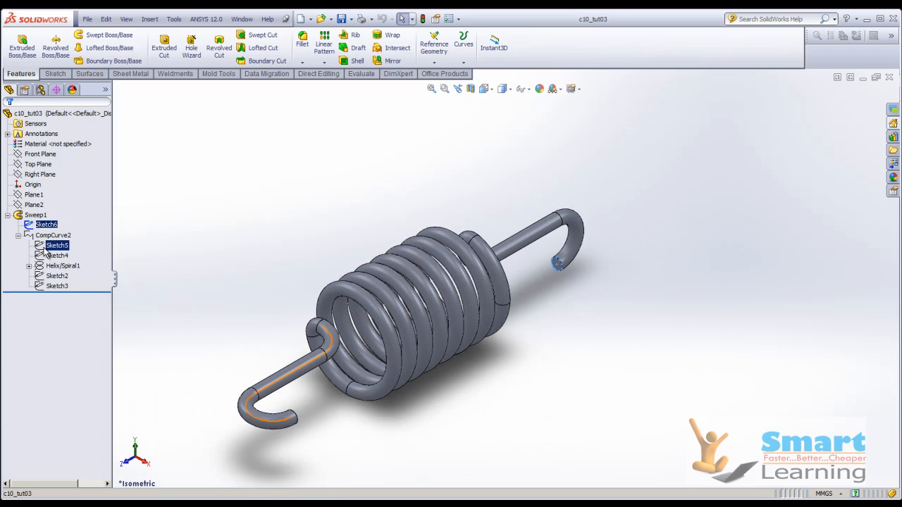
{"action": "left_click", "coordinate": [46, 257], "text": "ctrl"}
{"action": "left_click", "coordinate": [44, 266]}
Open Sketch5 of the end hook for editing, move its R16 dimension to the inner side of the arc, and exit the sketch
{"action": "left_click", "coordinate": [42, 246]}
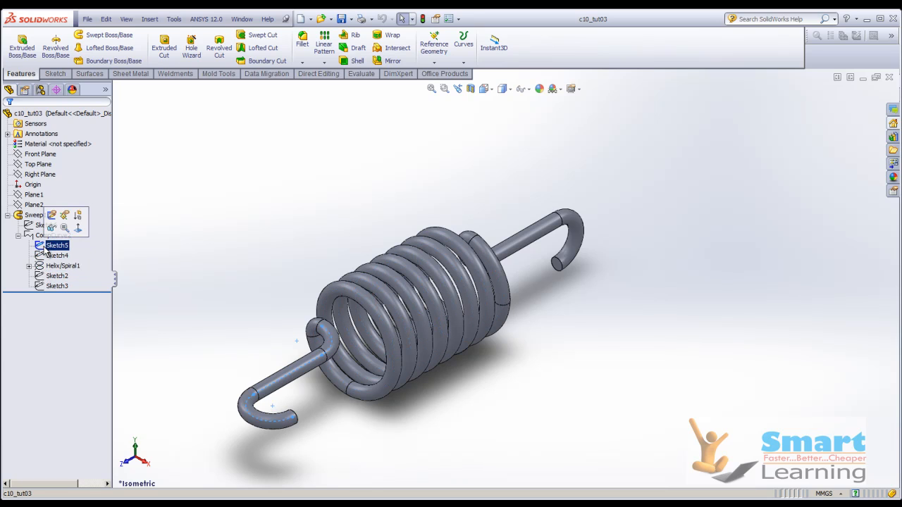
{"action": "right_click", "coordinate": [46, 246]}
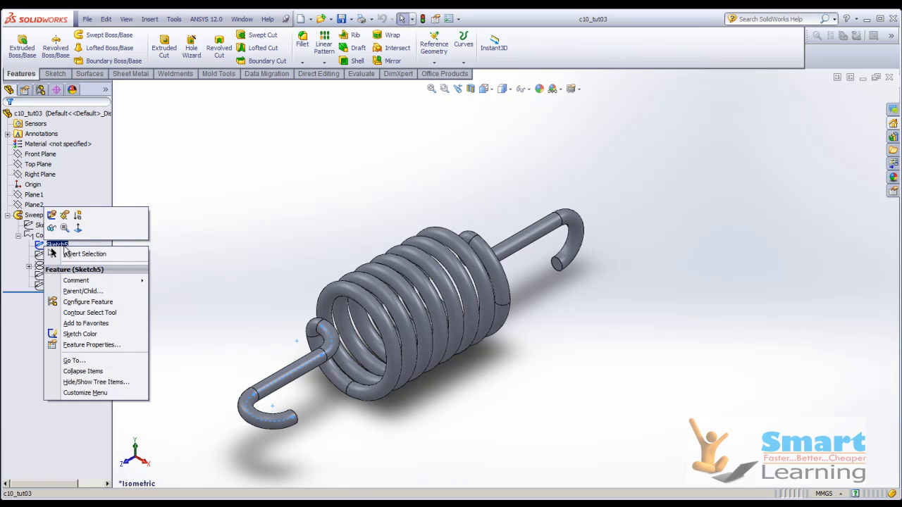
{"action": "scroll", "coordinate": [332, 346], "scroll_direction": "down", "scroll_amount": 4}
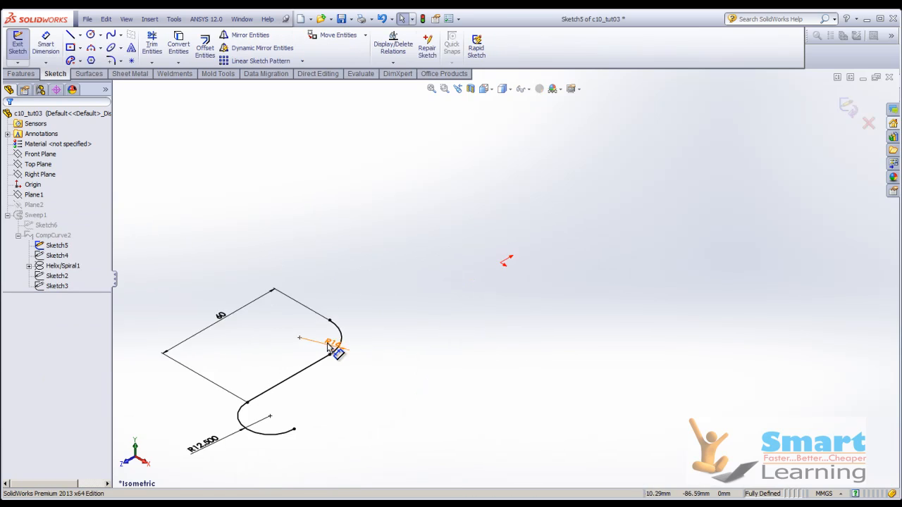
{"action": "scroll", "coordinate": [482, 265], "scroll_direction": "up", "scroll_amount": 3}
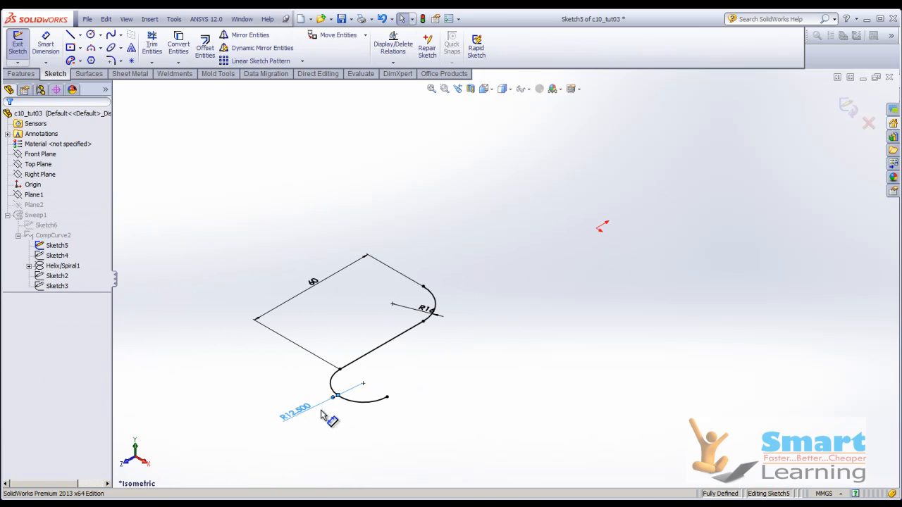
{"action": "left_click", "coordinate": [296, 413]}
{"action": "scroll", "coordinate": [376, 369], "scroll_direction": "down", "scroll_amount": 2}
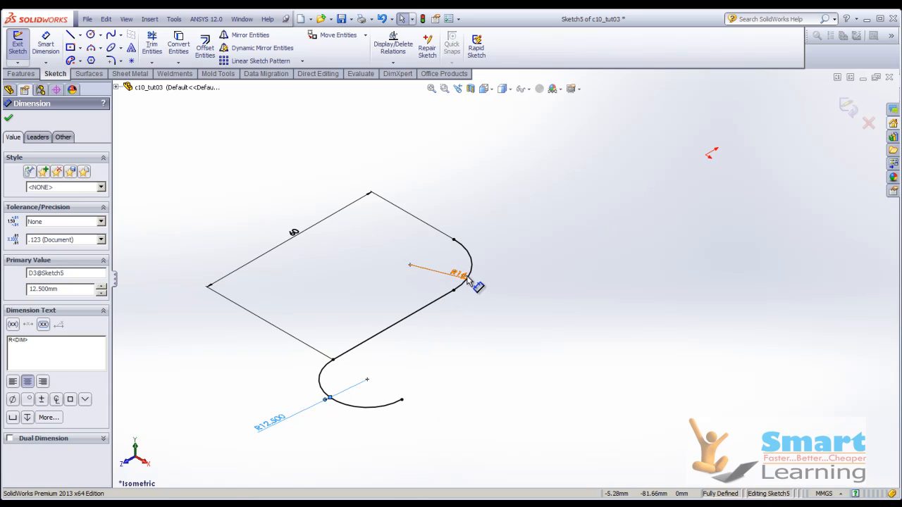
{"action": "left_click_drag", "start_coordinate": [459, 275], "coordinate": [403, 267]}
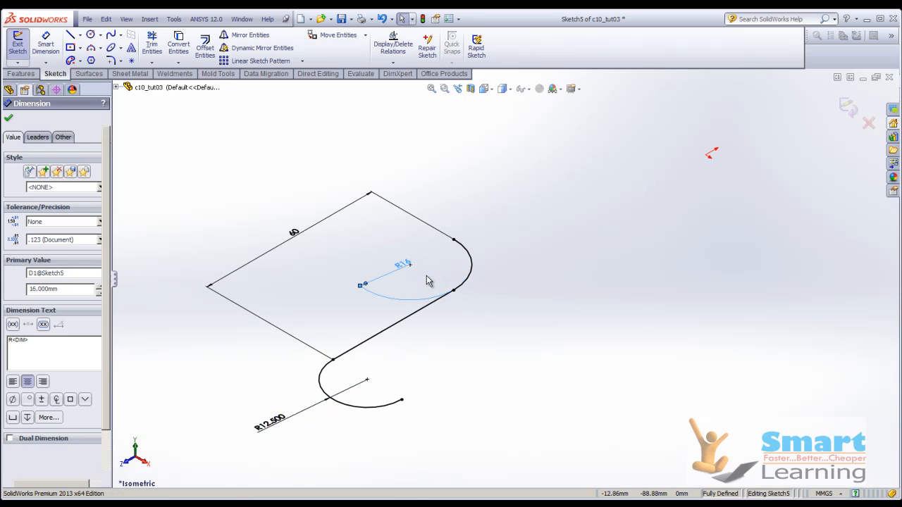
{"action": "left_click", "coordinate": [426, 275]}
{"action": "left_click", "coordinate": [17, 44]}
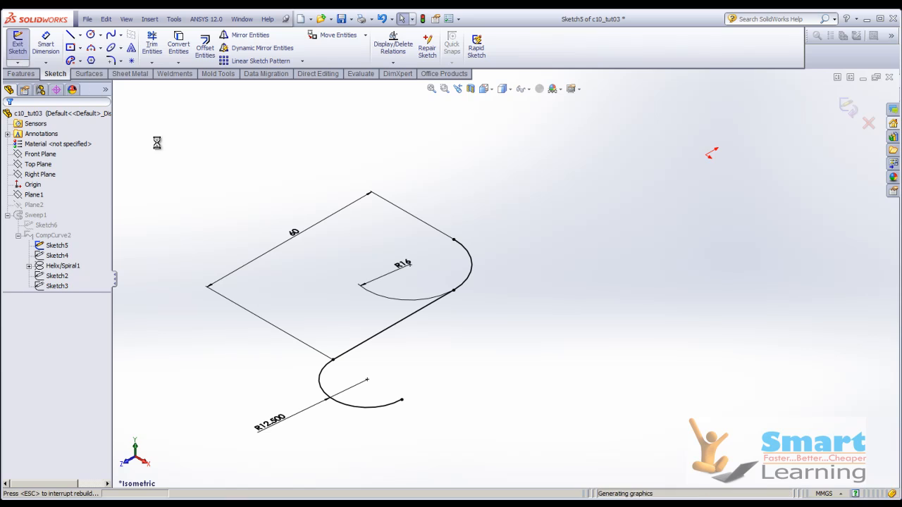
Open Sketch4, the transition between coil and hook, to review its dimensions, and exit the sketch
{"action": "left_click", "coordinate": [57, 256]}
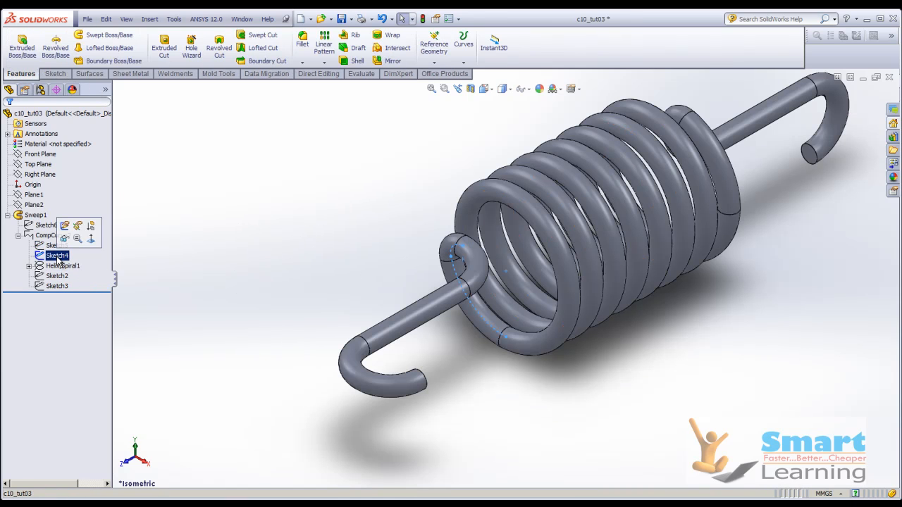
{"action": "right_click", "coordinate": [57, 257]}
{"action": "left_click", "coordinate": [64, 226]}
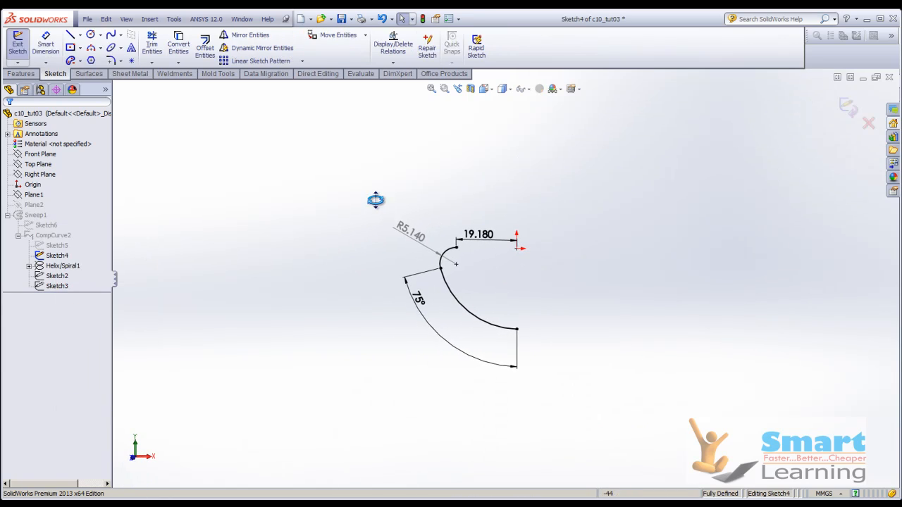
{"action": "left_click", "coordinate": [18, 44]}
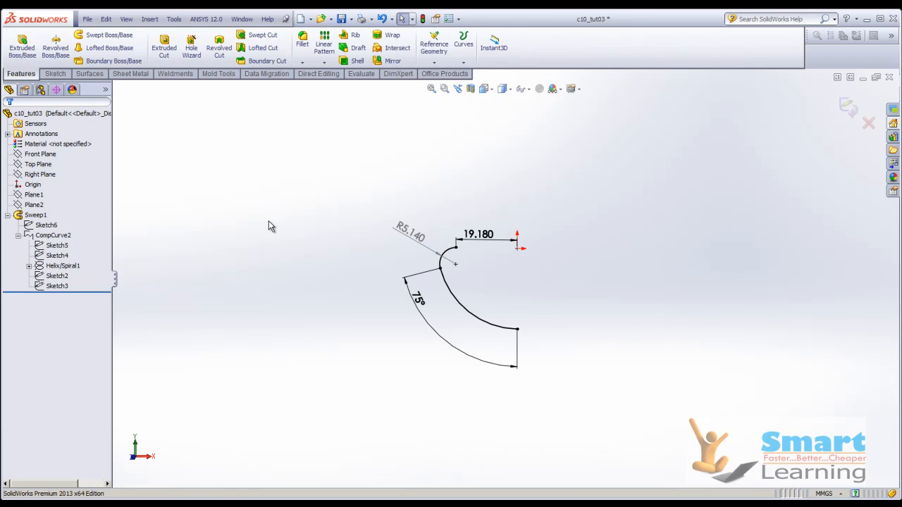
Open the definition of Helix/Spiral1 to review its height, pitch and start angle settings, and close it
{"action": "left_click", "coordinate": [50, 267]}
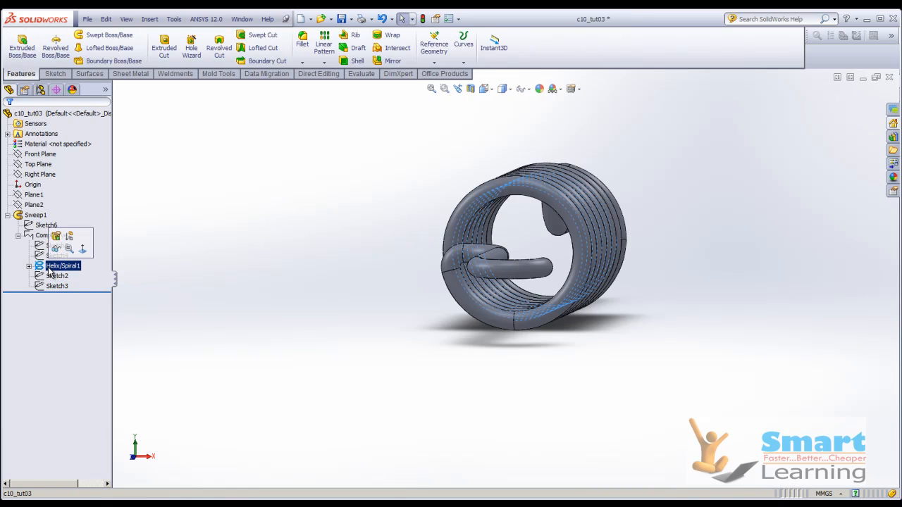
{"action": "right_click", "coordinate": [51, 268]}
{"action": "left_click", "coordinate": [61, 236]}
{"action": "mouse_move", "coordinate": [326, 237]}
{"action": "middle_mouse_down"}
{"action": "mouse_move", "coordinate": [363, 256]}
{"action": "mouse_move", "coordinate": [346, 306]}
{"action": "mouse_move", "coordinate": [473, 380]}
{"action": "middle_mouse_up"}
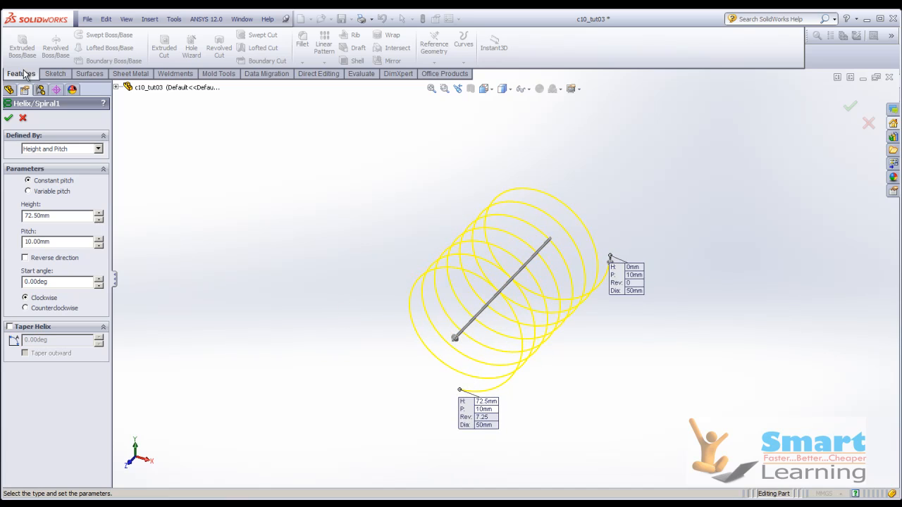
{"action": "left_click", "coordinate": [9, 118]}
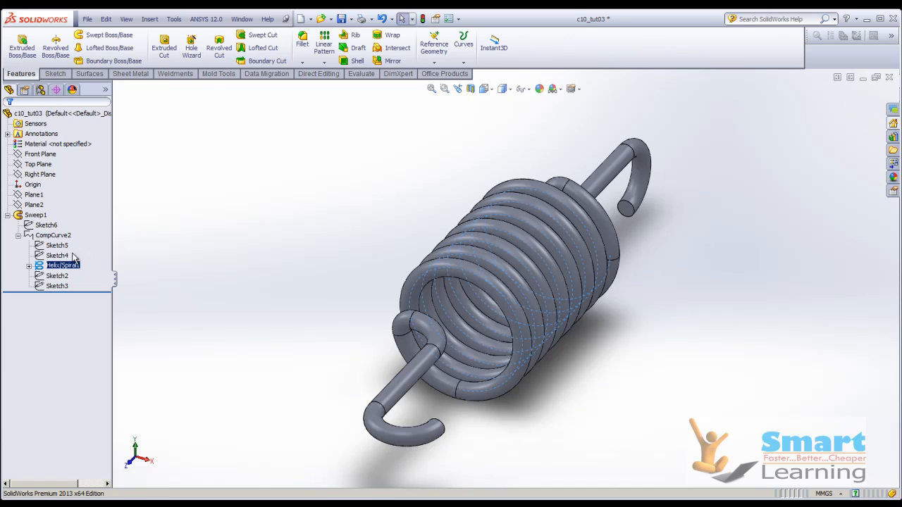
Highlight Sketch3 and Sketch2 in the spring to see where they lie, and clear the selection
{"action": "left_click", "coordinate": [56, 285]}
{"action": "left_click", "coordinate": [51, 276], "text": "ctrl"}
{"action": "left_click", "coordinate": [200, 254]}
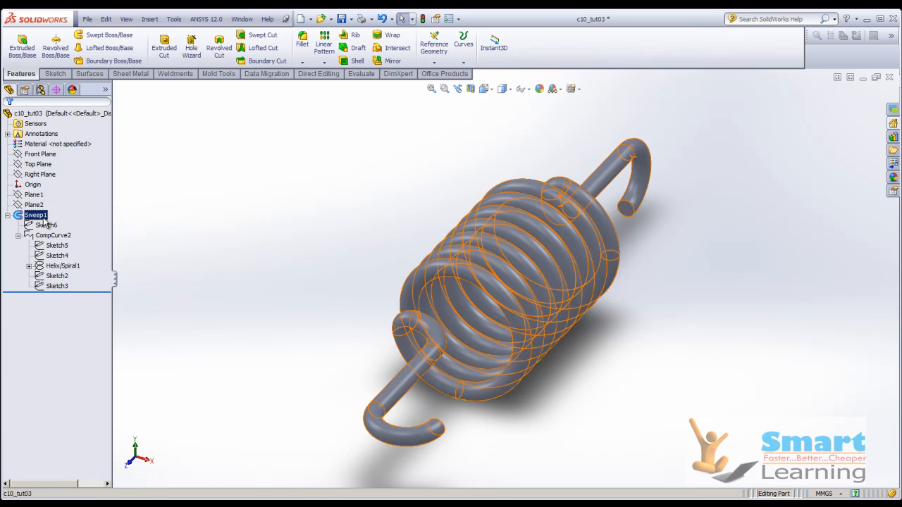
Hide the swept spring body
{"action": "right_click", "coordinate": [44, 216]}
{"action": "left_click", "coordinate": [50, 199]}
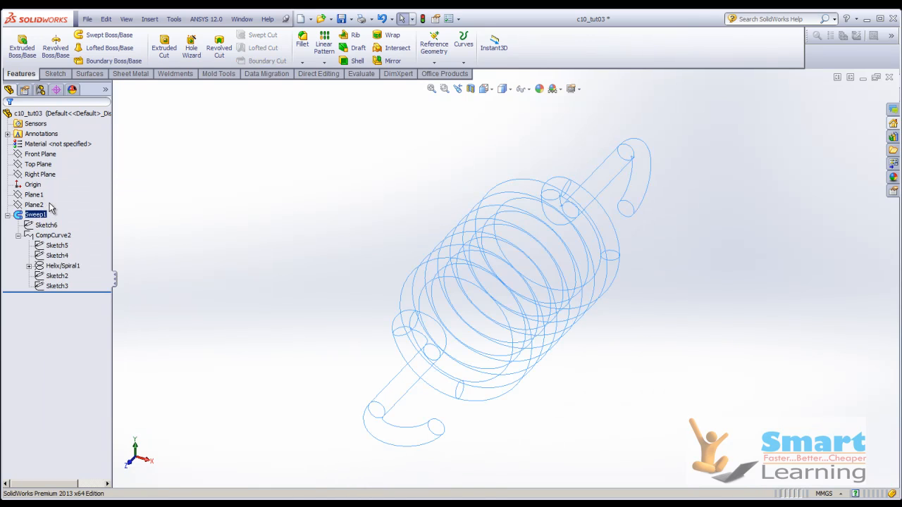
{"action": "left_click", "coordinate": [267, 243]}
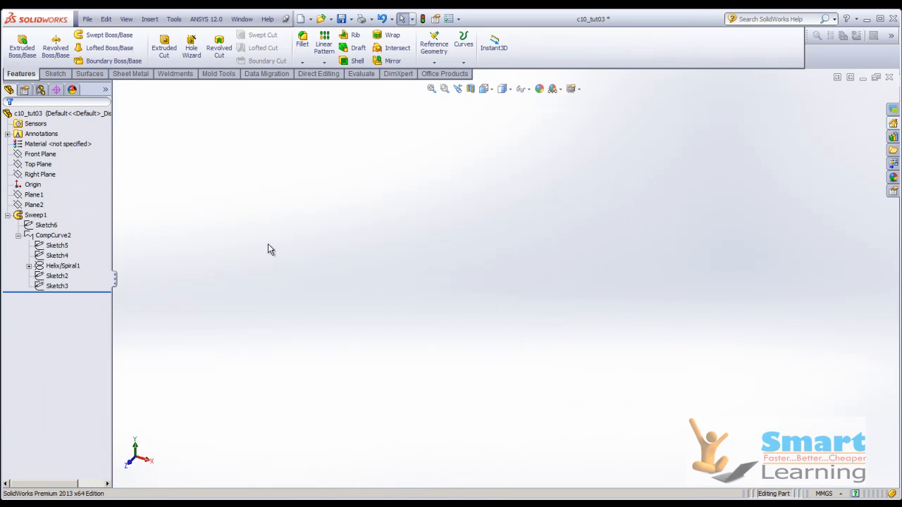
Show the profile sketch, the composite curve and all its path sketches together
{"action": "left_click", "coordinate": [56, 236]}
{"action": "left_click", "coordinate": [47, 224]}
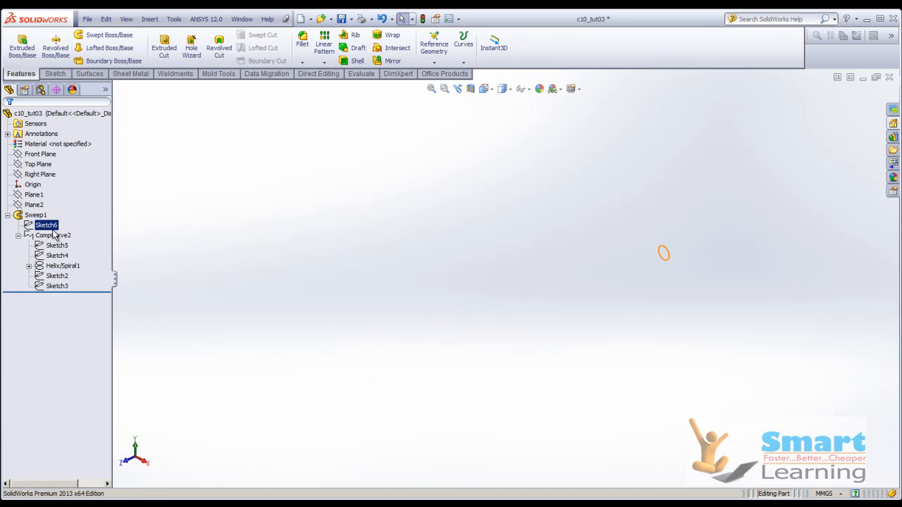
{"action": "left_click", "coordinate": [57, 286], "text": "shift"}
{"action": "right_click", "coordinate": [60, 289]}
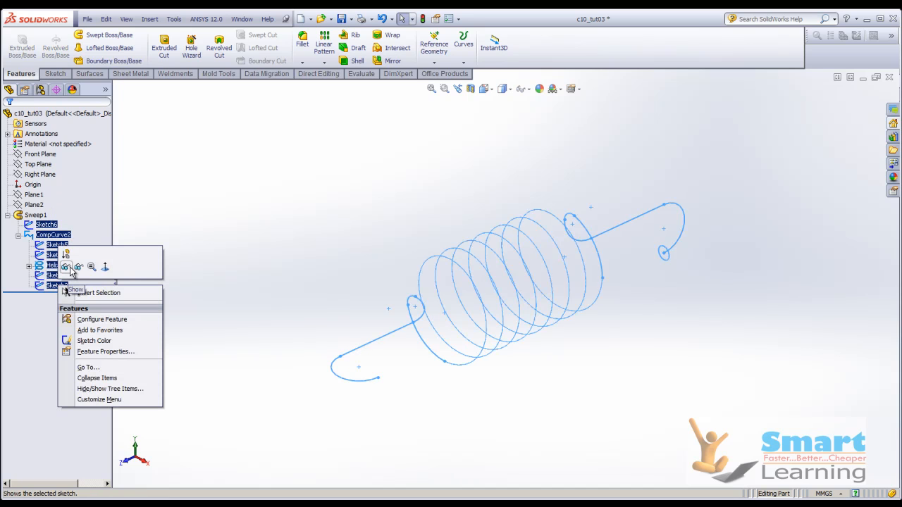
{"action": "left_click", "coordinate": [72, 271]}
Highlight the composite curve, its hook and transition sketches and the helix in turn to examine how they form the path
{"action": "left_click", "coordinate": [57, 245]}
{"action": "left_click", "coordinate": [58, 238]}
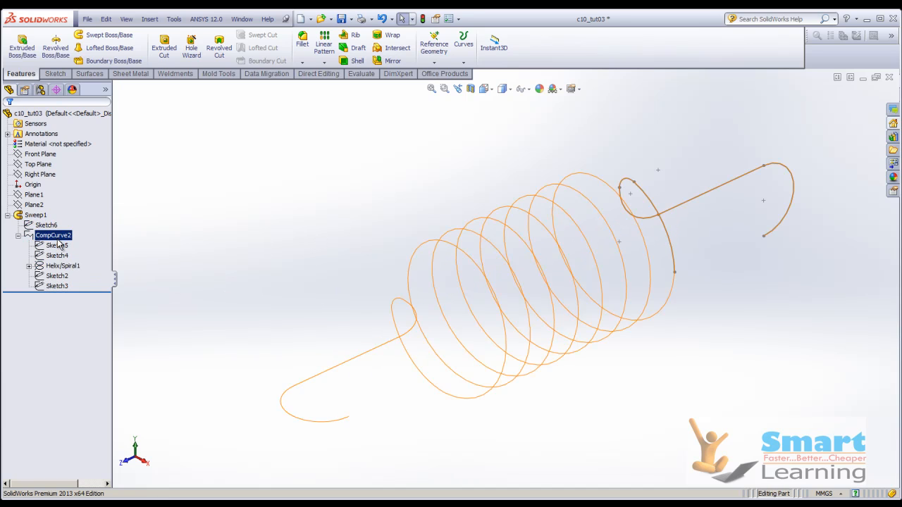
{"action": "left_click", "coordinate": [58, 245]}
{"action": "left_click", "coordinate": [57, 286], "text": "ctrl"}
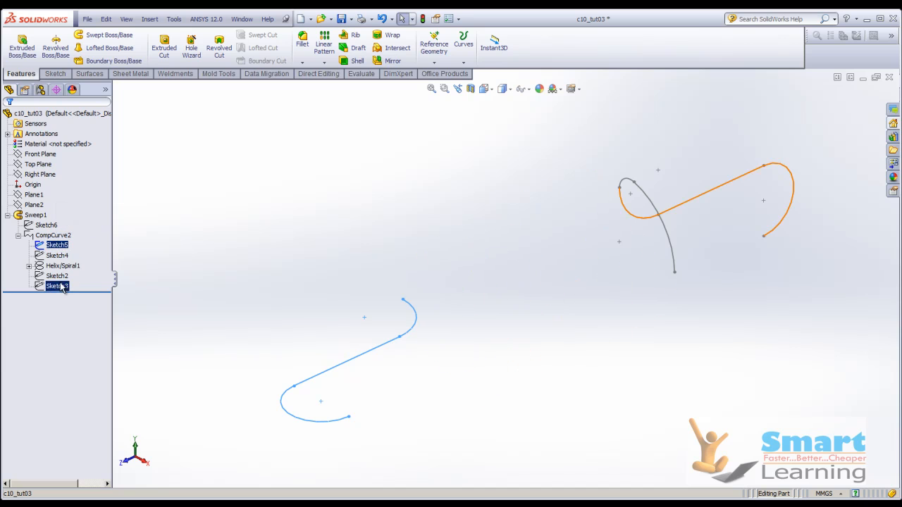
{"action": "left_click", "coordinate": [56, 289]}
{"action": "mouse_move", "coordinate": [457, 250]}
{"action": "middle_mouse_down"}
{"action": "mouse_move", "coordinate": [429, 241]}
{"action": "mouse_move", "coordinate": [455, 245]}
{"action": "middle_mouse_up"}
{"action": "left_click", "coordinate": [57, 276]}
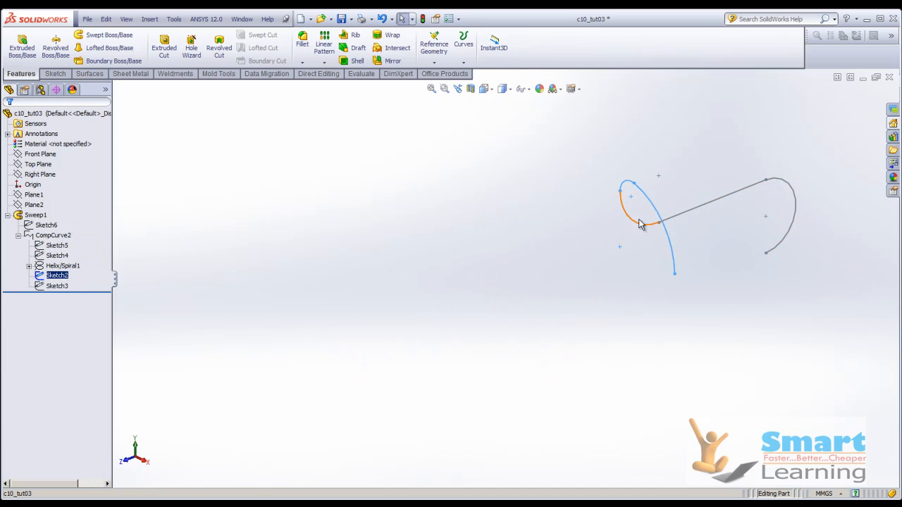
{"action": "left_click", "coordinate": [76, 267], "text": "ctrl"}
{"action": "left_click", "coordinate": [70, 267]}
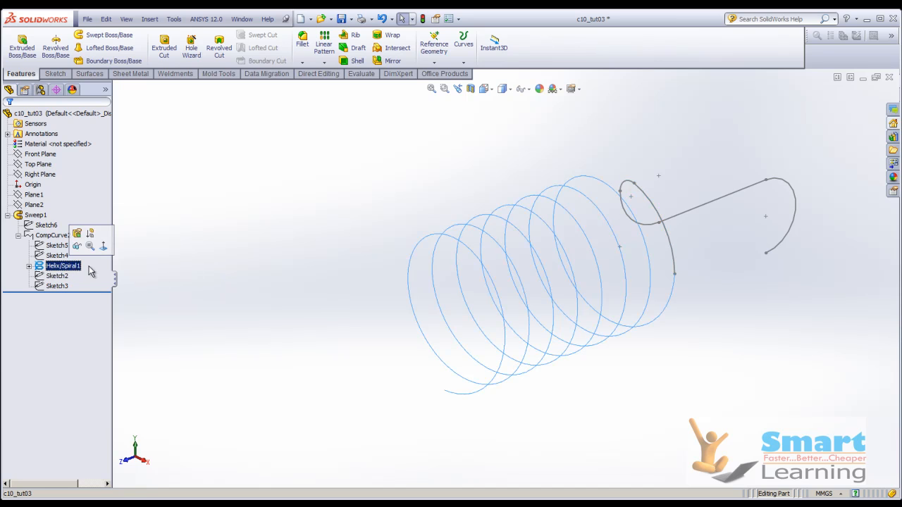
{"action": "mouse_move", "coordinate": [375, 282]}
{"action": "middle_mouse_down"}
{"action": "mouse_move", "coordinate": [397, 289]}
{"action": "mouse_move", "coordinate": [317, 246]}
{"action": "mouse_move", "coordinate": [272, 242]}
{"action": "mouse_move", "coordinate": [297, 251]}
{"action": "mouse_move", "coordinate": [245, 233]}
{"action": "middle_mouse_up"}
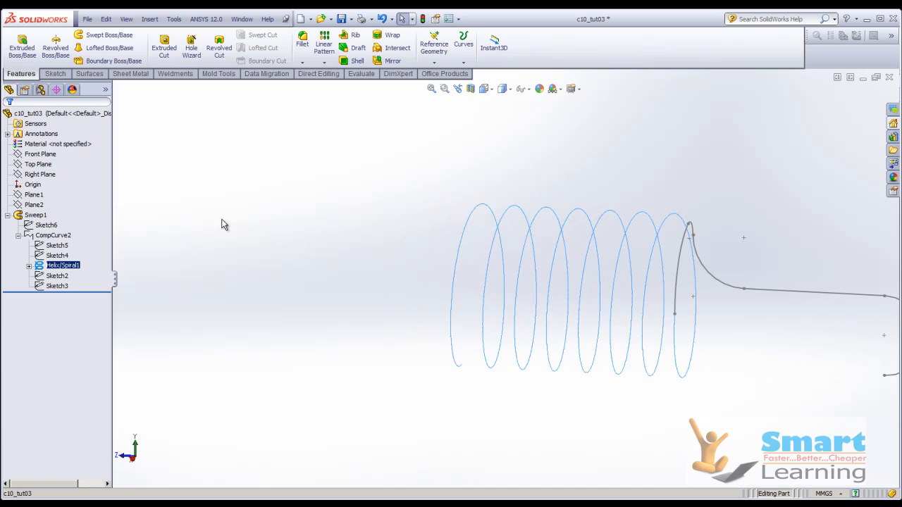
{"action": "left_click", "coordinate": [49, 236]}
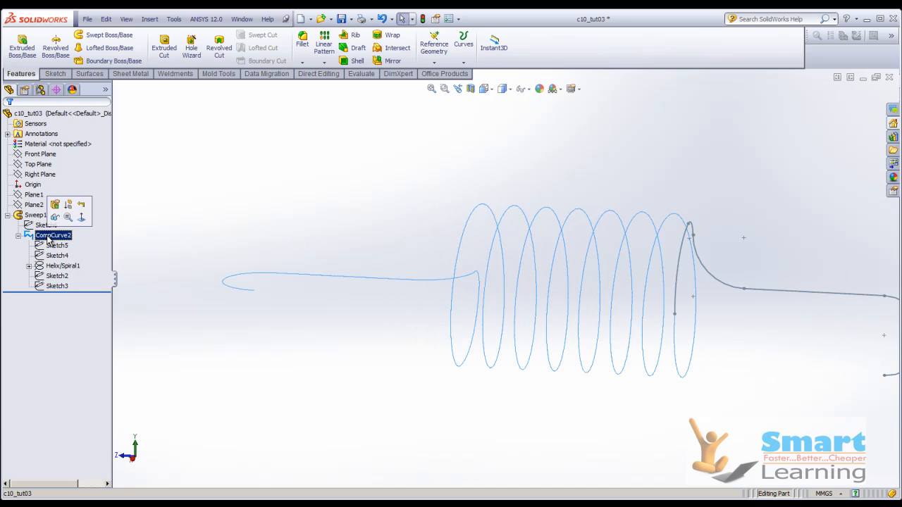
Open the composite curve's definition to examine which helix and sketches it joins, and accept it with its entities as they are
{"action": "left_click", "coordinate": [55, 205]}
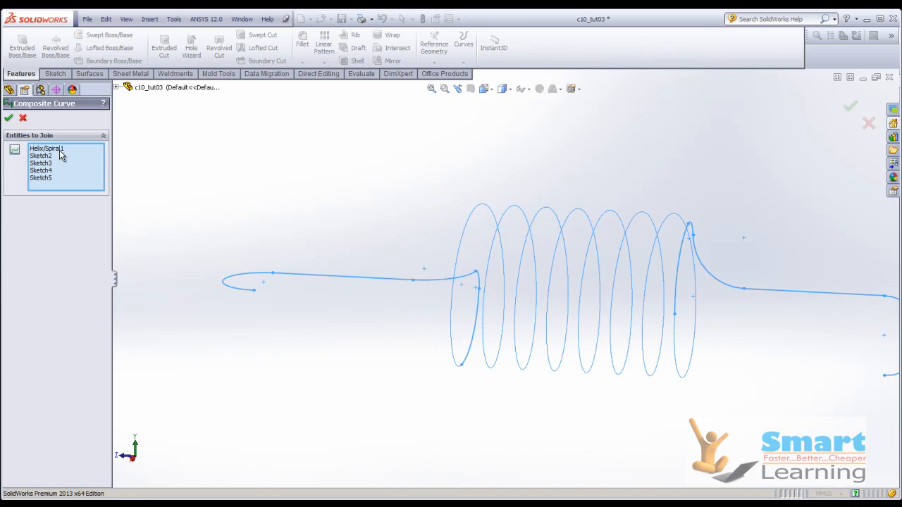
{"action": "left_click", "coordinate": [9, 119]}
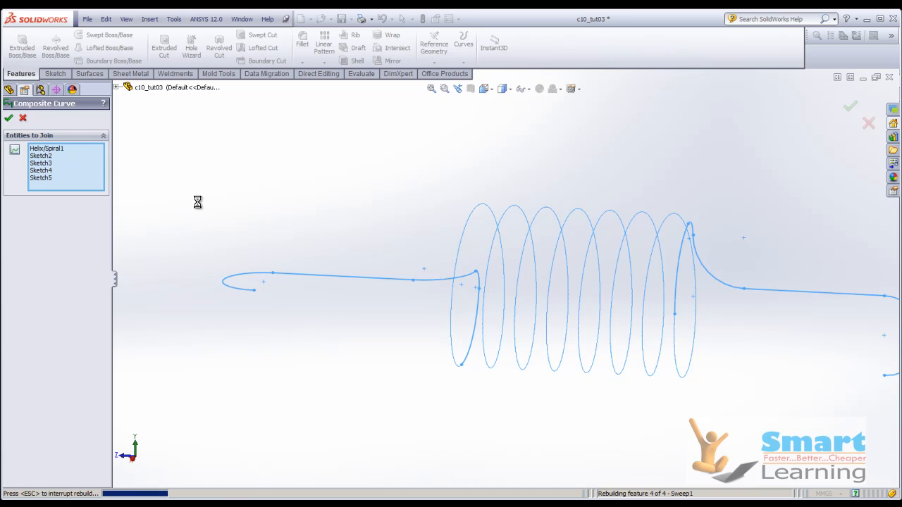
{"action": "left_click", "coordinate": [211, 207]}
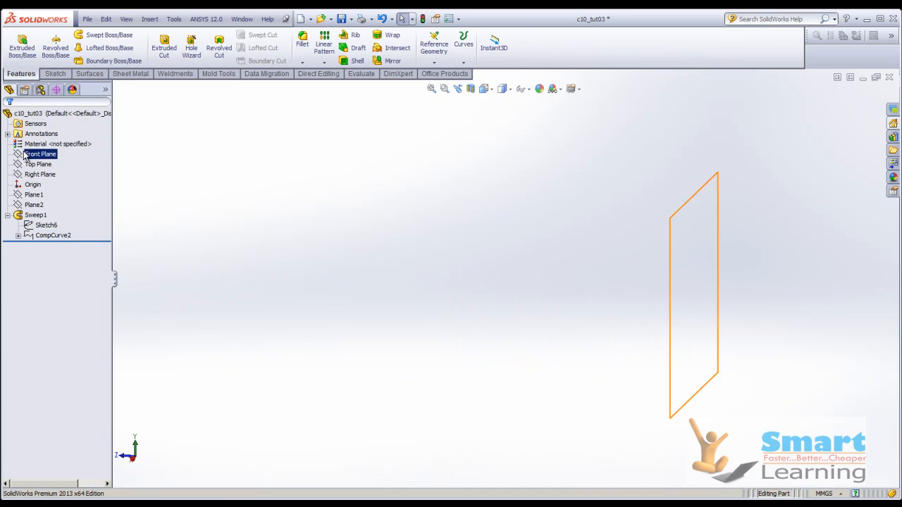
Close the c10_tut03 part and switch to the Chapter 10 exercise slides
{"action": "left_click", "coordinate": [889, 77]}
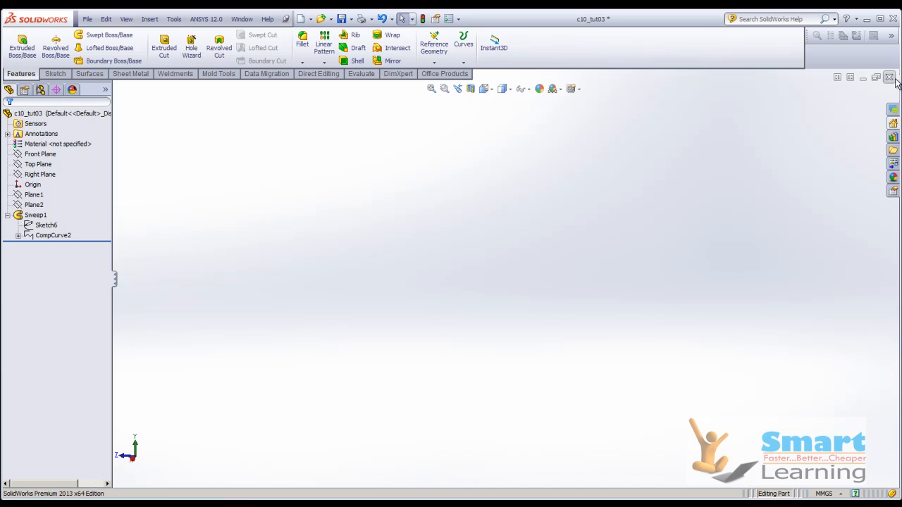
{"action": "left_click", "coordinate": [398, 273]}
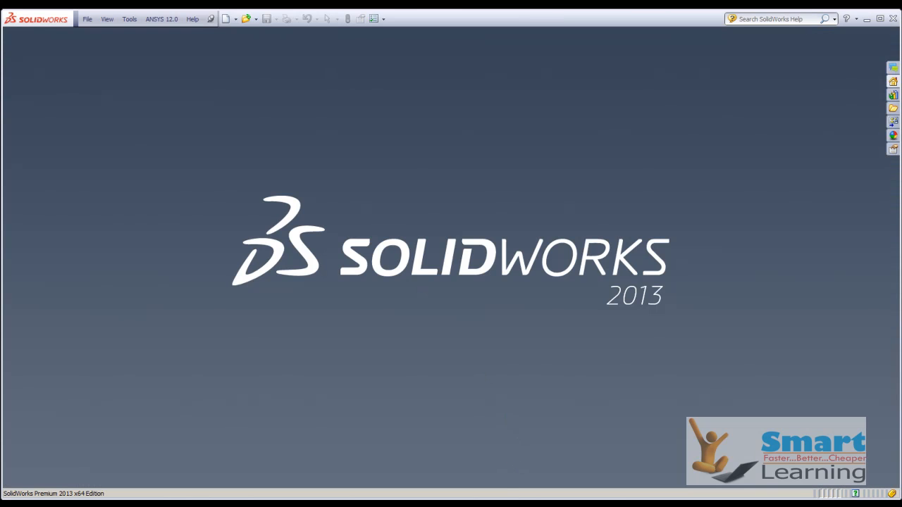
{"action": "left_click", "coordinate": [528, 488]}
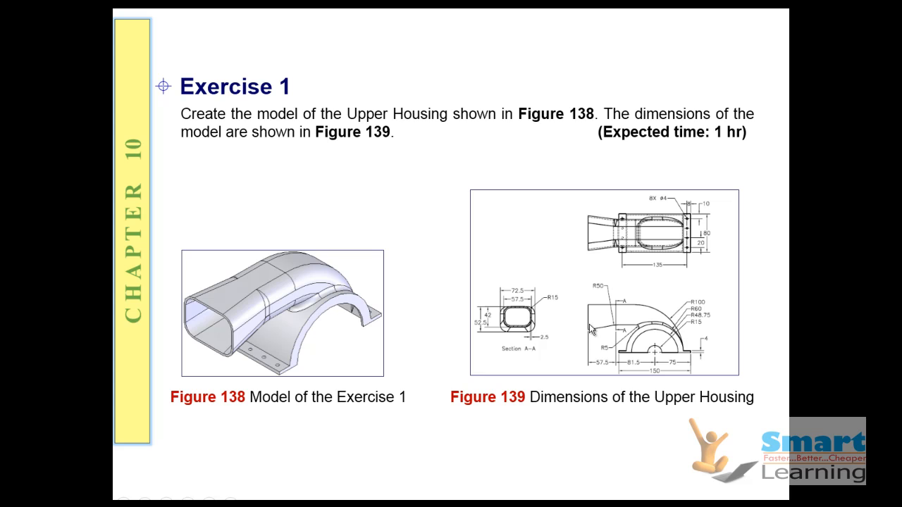
{"action": "left_click", "coordinate": [574, 344]}
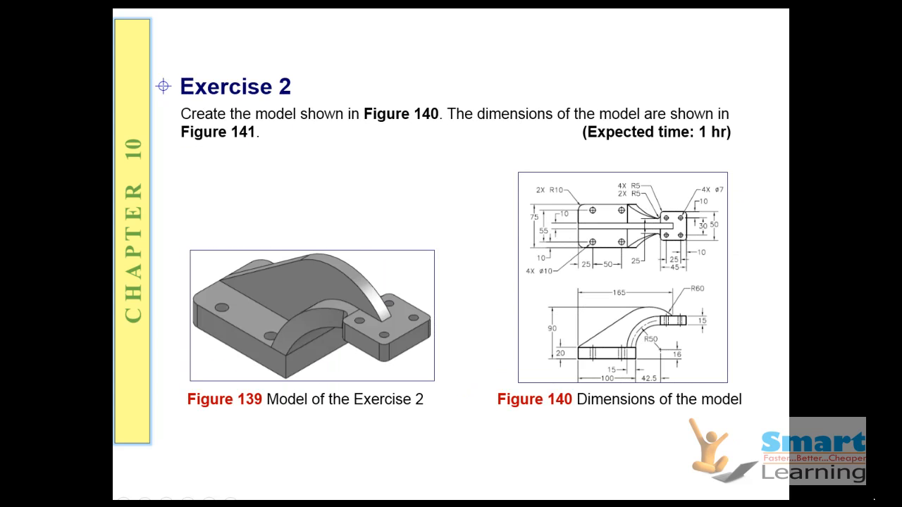